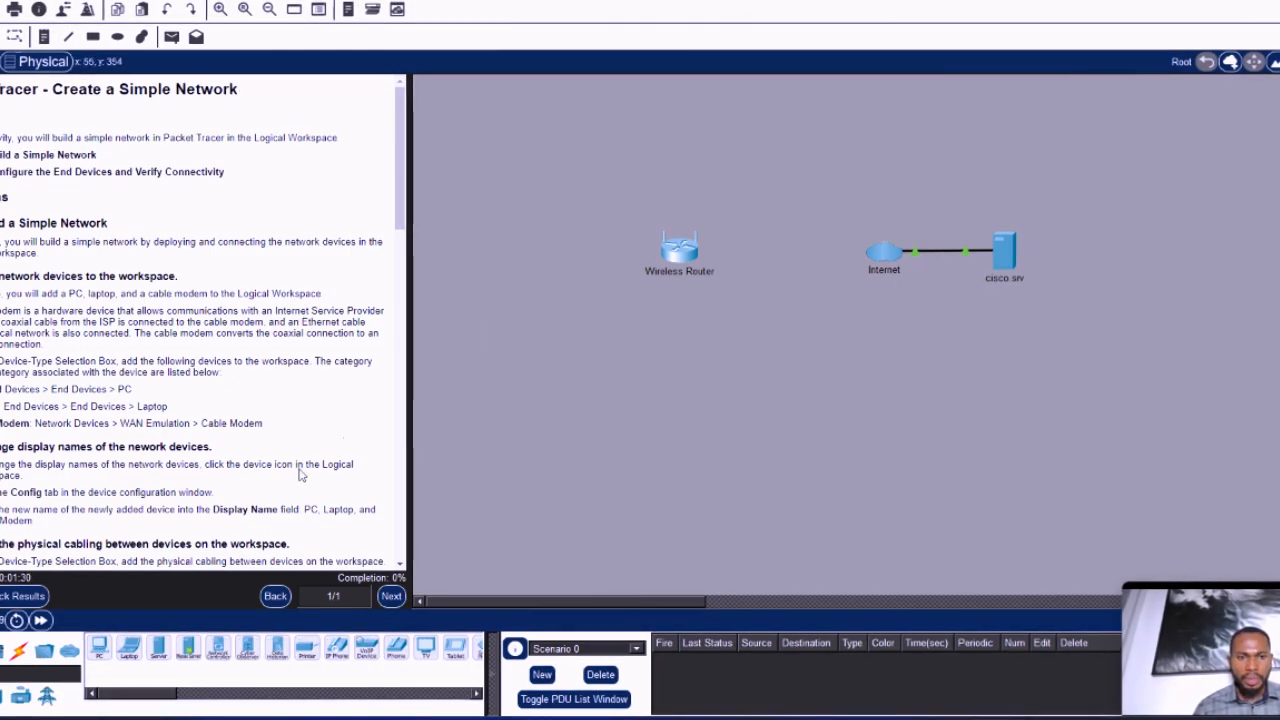
Step: Add a PC to the workspace near the wireless router and a laptop below the PC
left_click(98, 650)
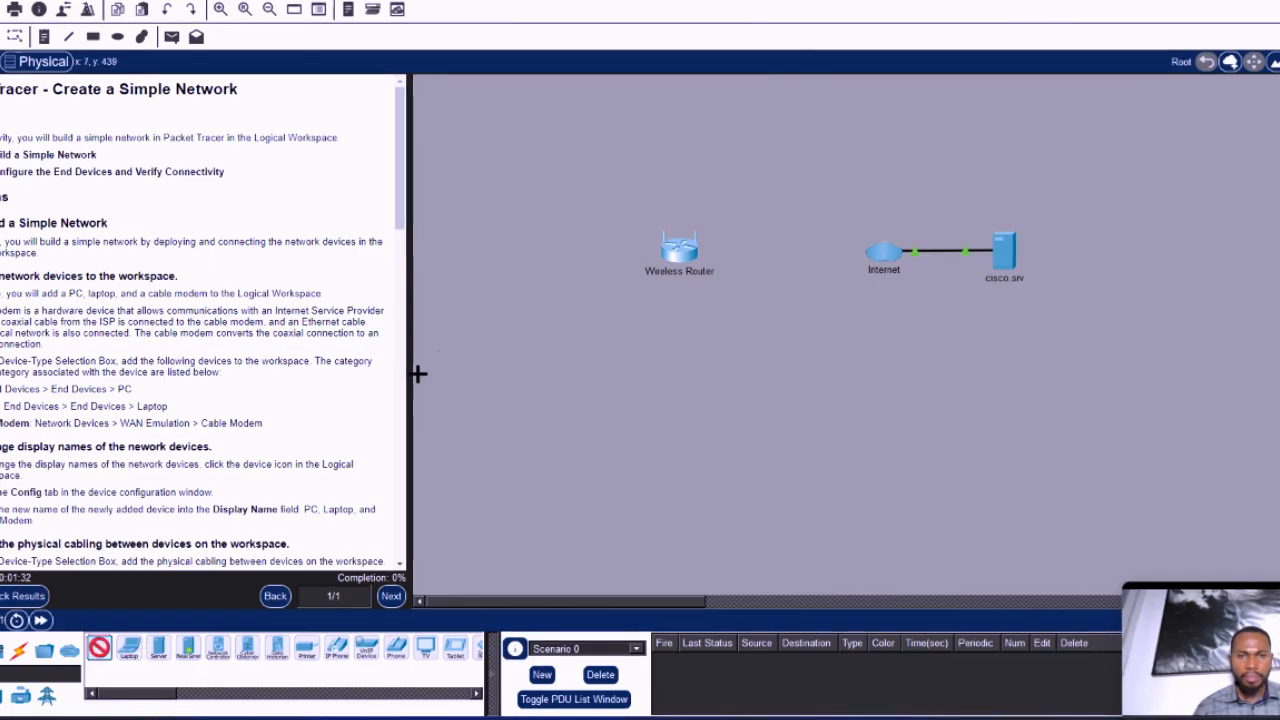
left_click(480, 292)
left_click(132, 650)
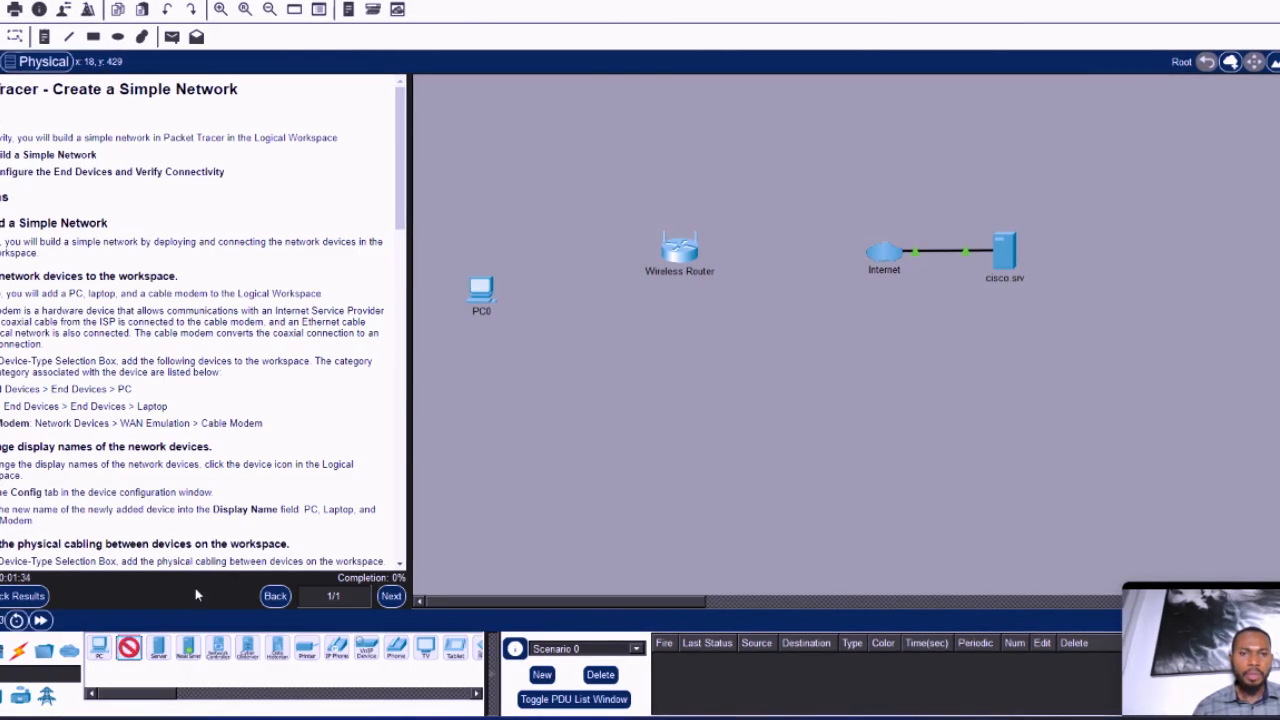
left_click(486, 445)
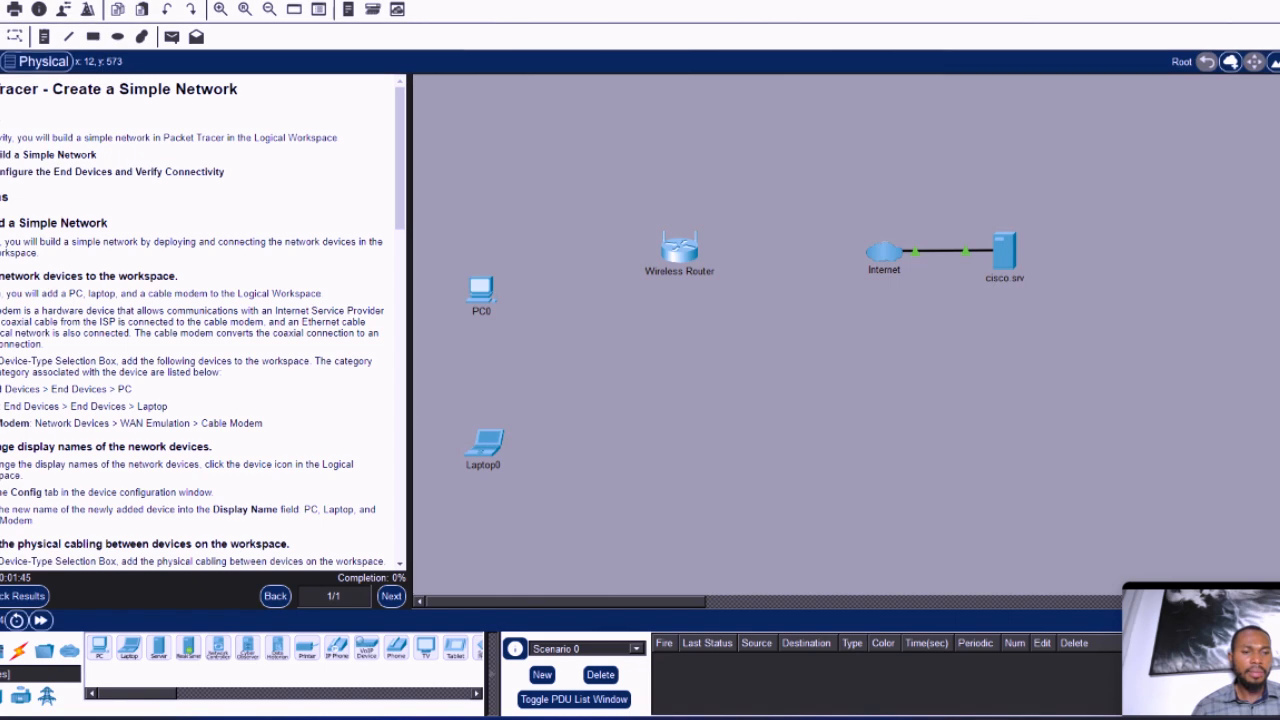
Step: Add a Cable Modem from the WAN Emulation devices to the workspace below the wireless router
left_click(60, 703)
left_click(68, 698)
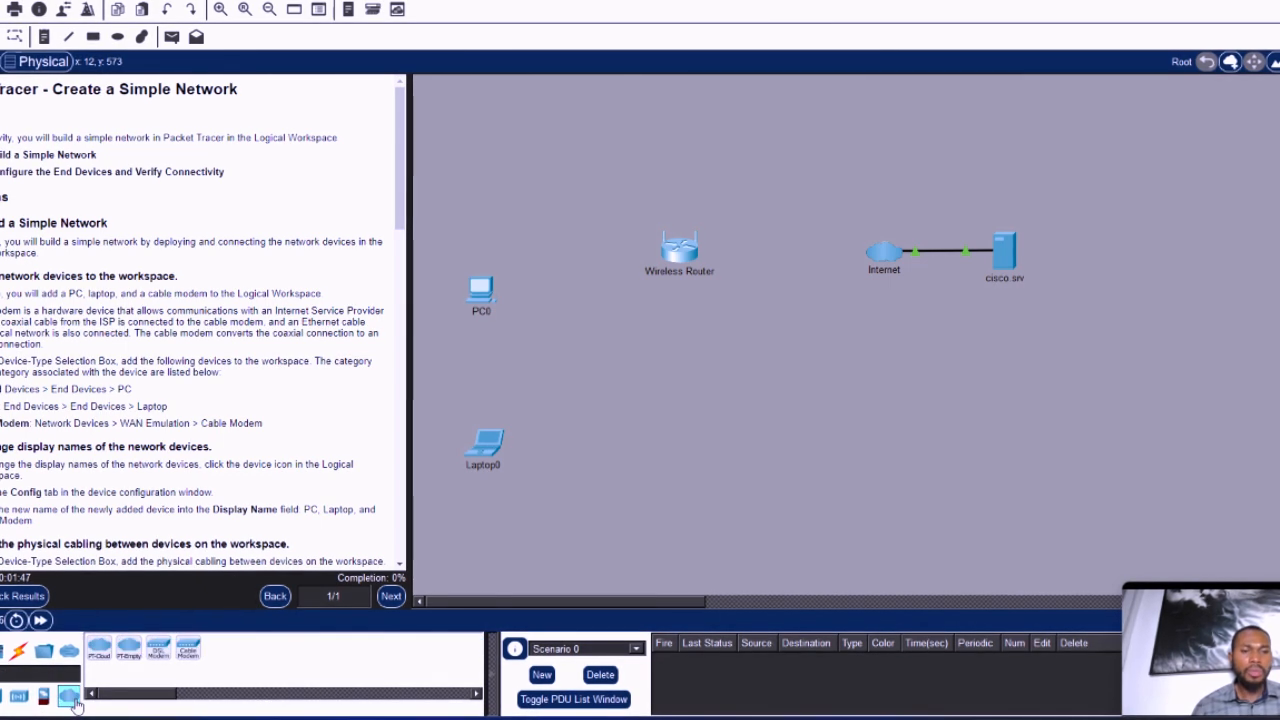
left_click(189, 650)
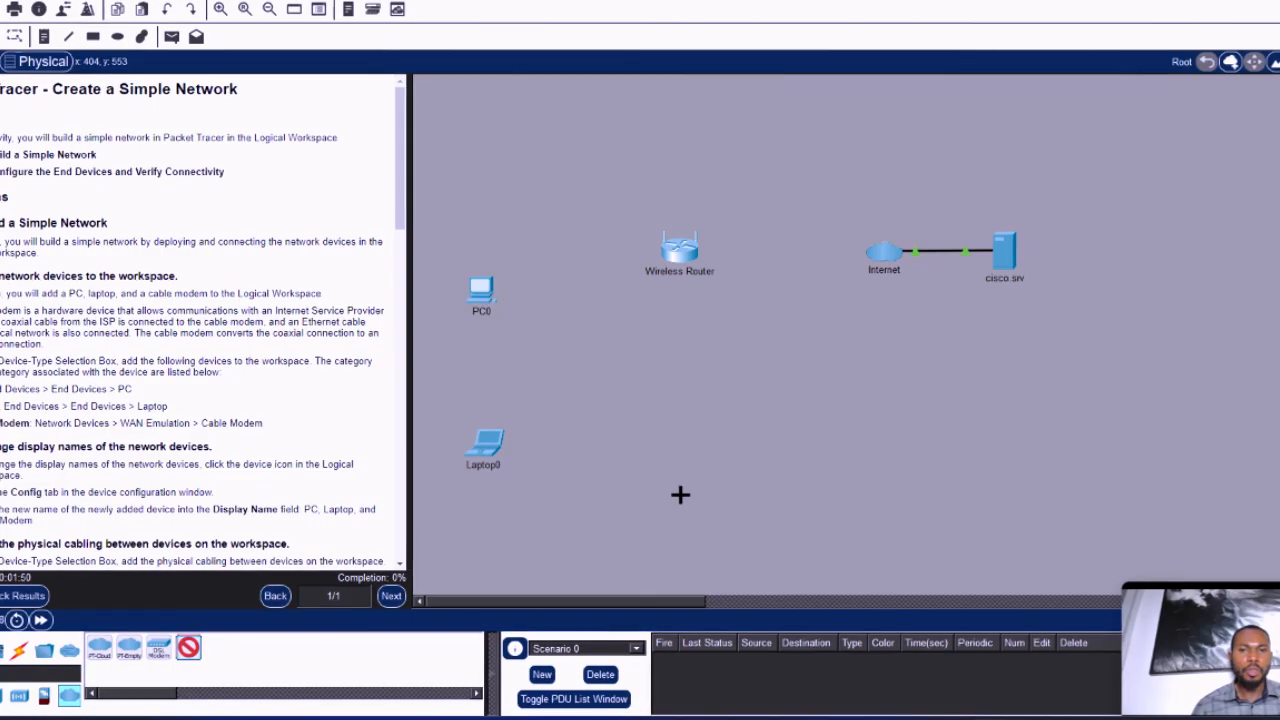
left_click(680, 494)
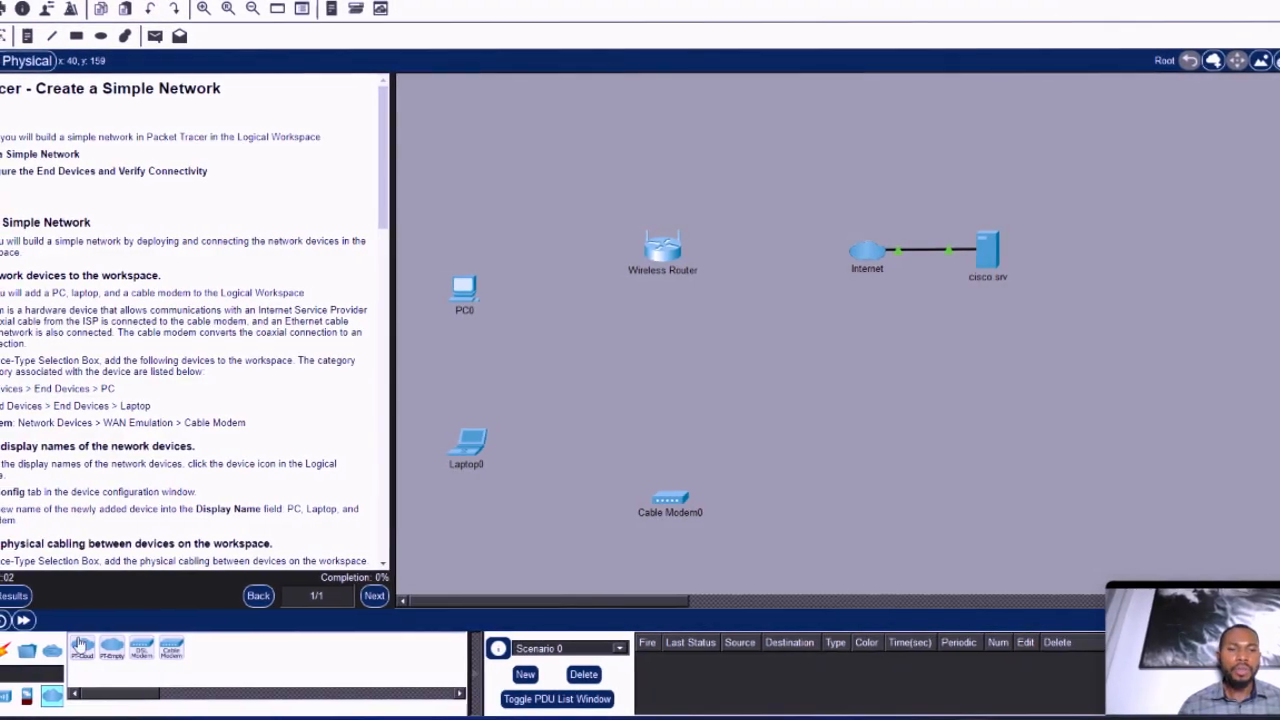
Step: Change the display names of the two new end devices to PC and Laptop
left_click(481, 290)
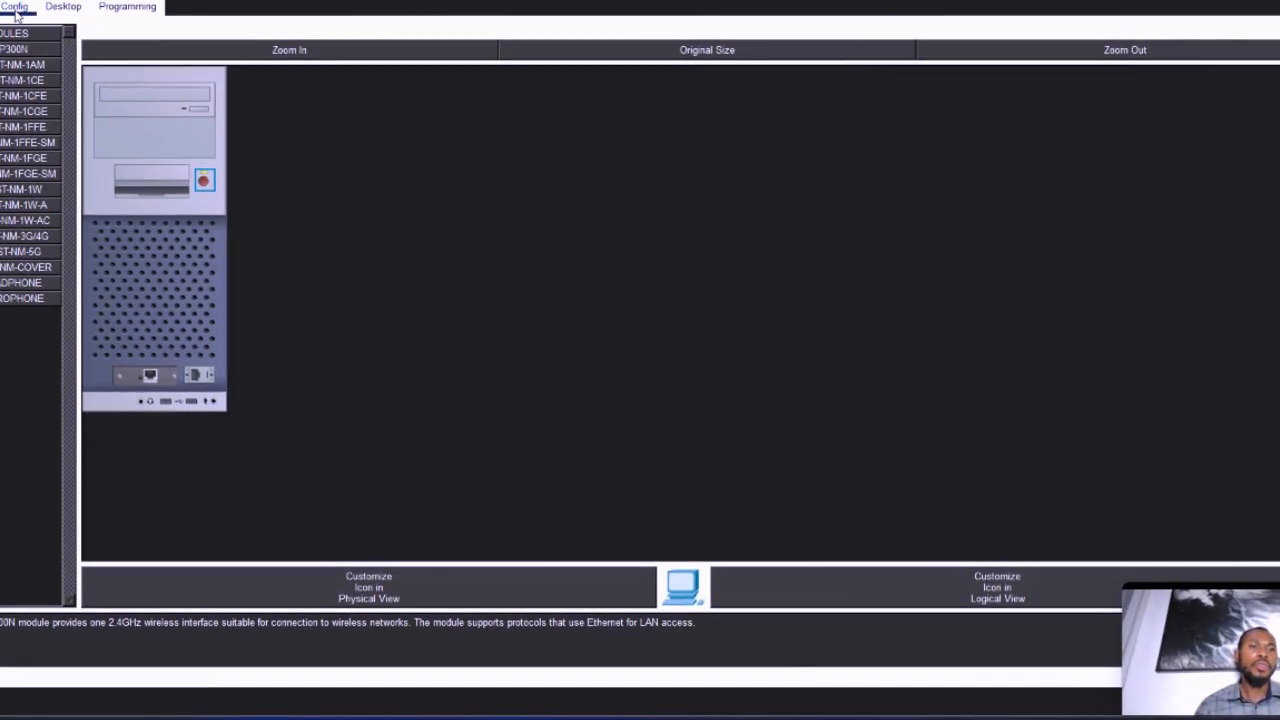
left_click(15, 9)
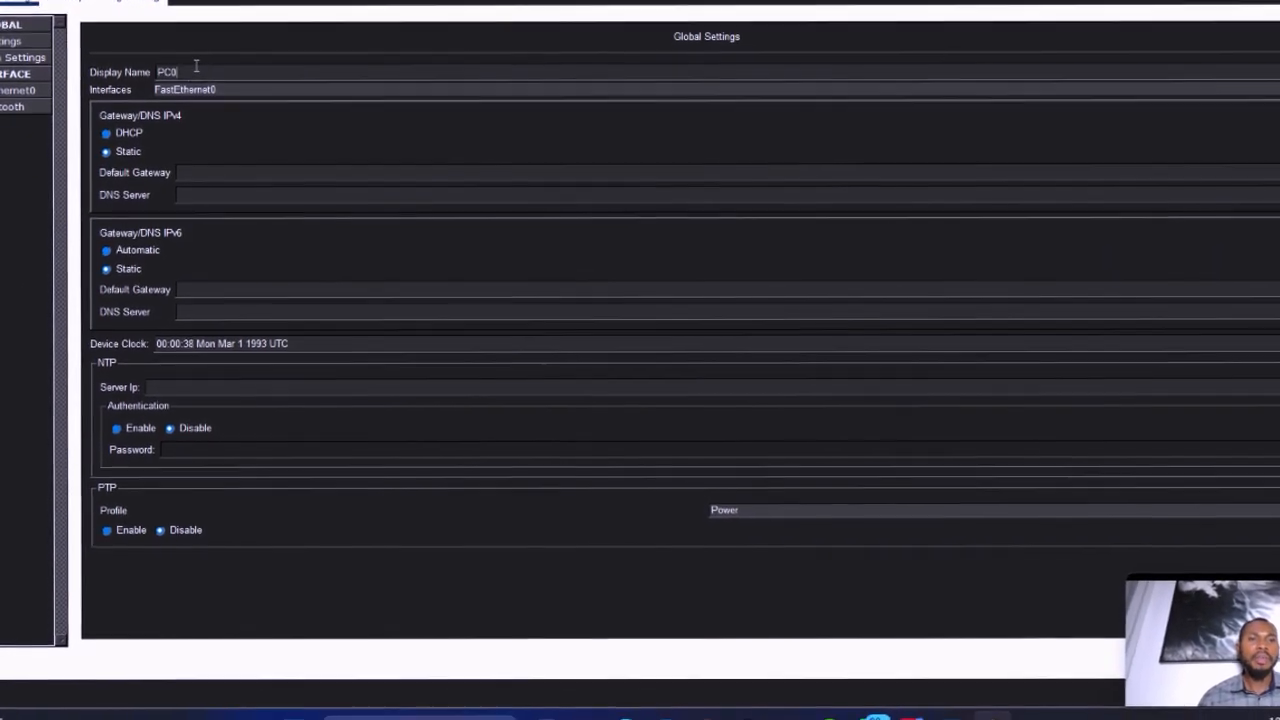
key("BackSpace")
key("BackSpace")
key("BackSpace")
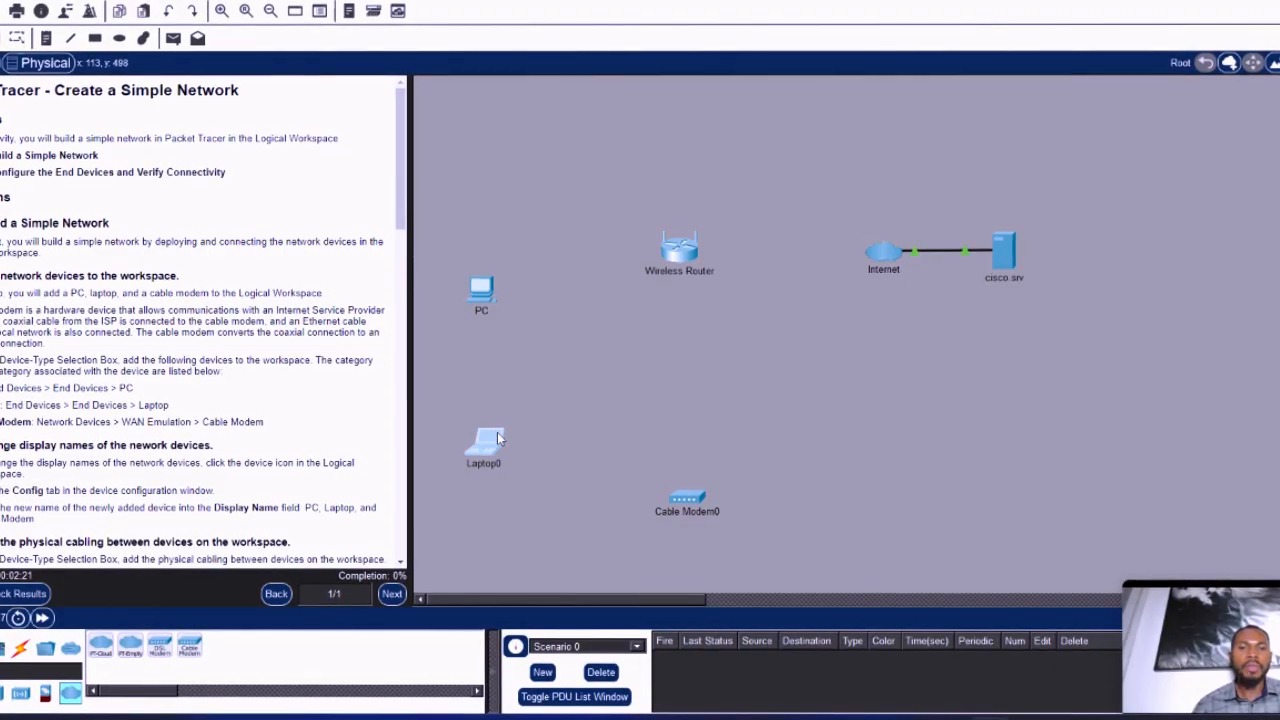
left_click(497, 437)
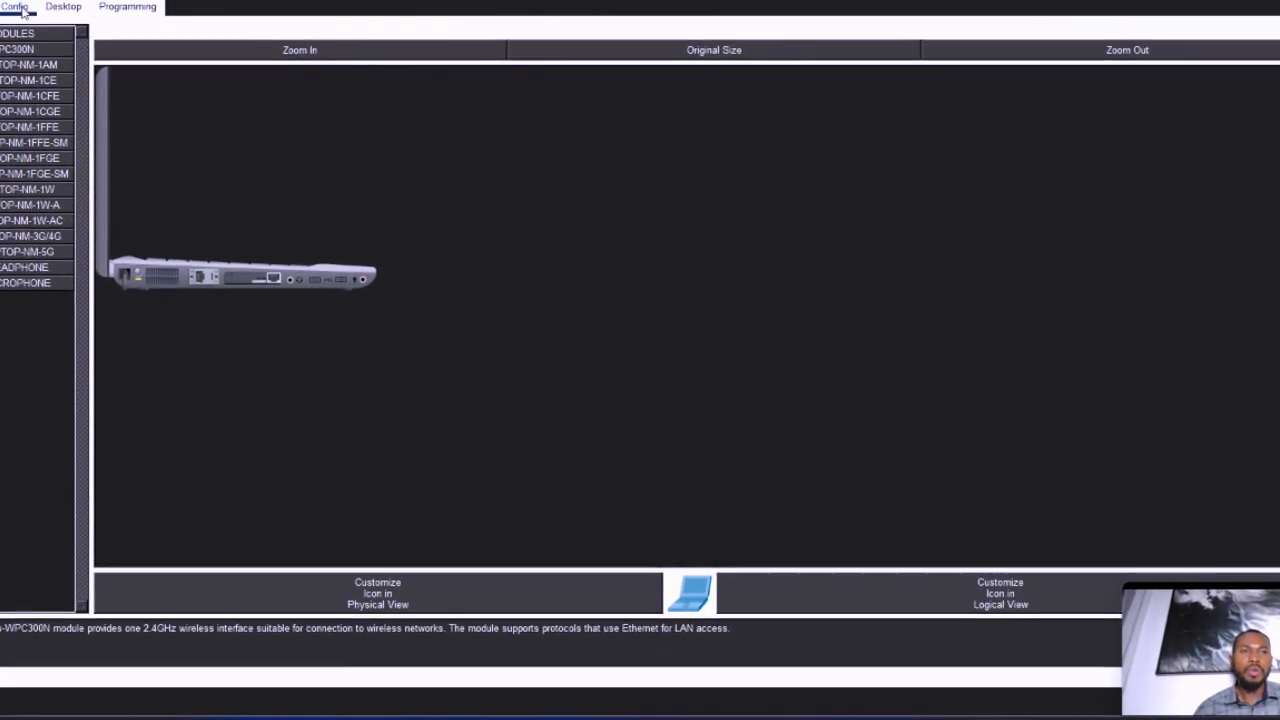
left_click(18, 8)
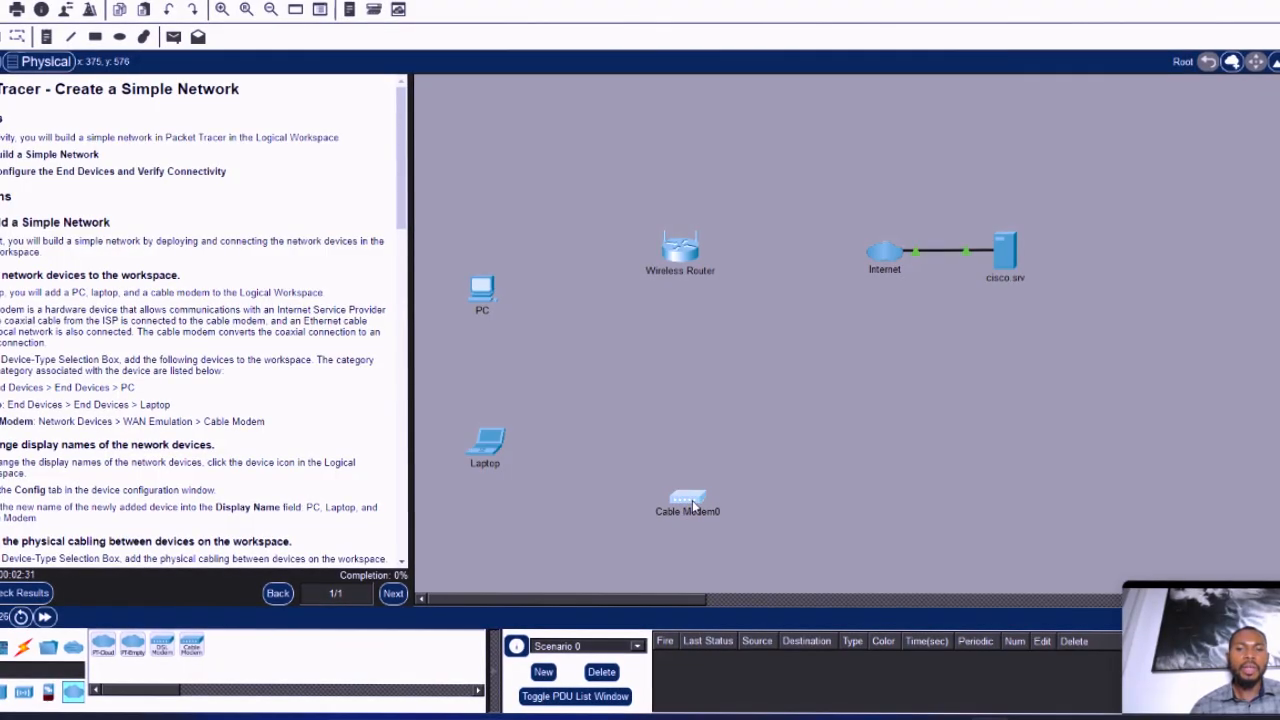
Step: Change the cable modem's display name to Cable Modem and close its configuration window
left_click(690, 500)
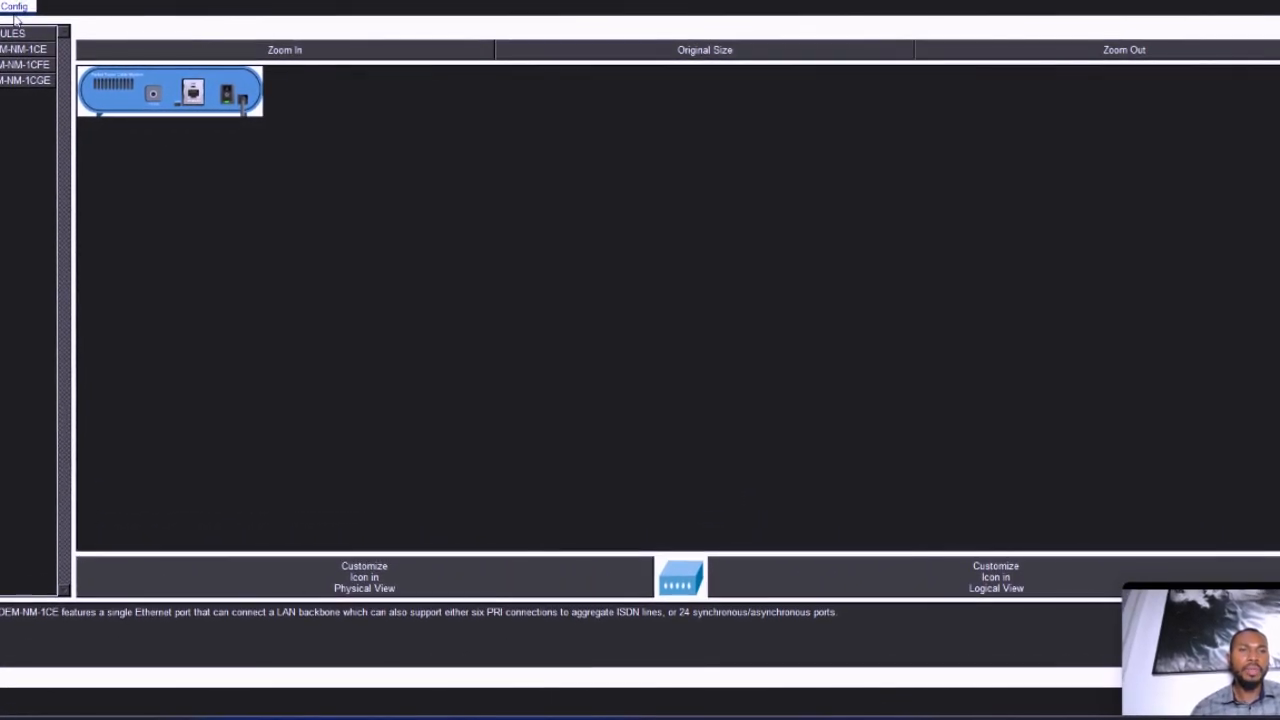
left_click(17, 10)
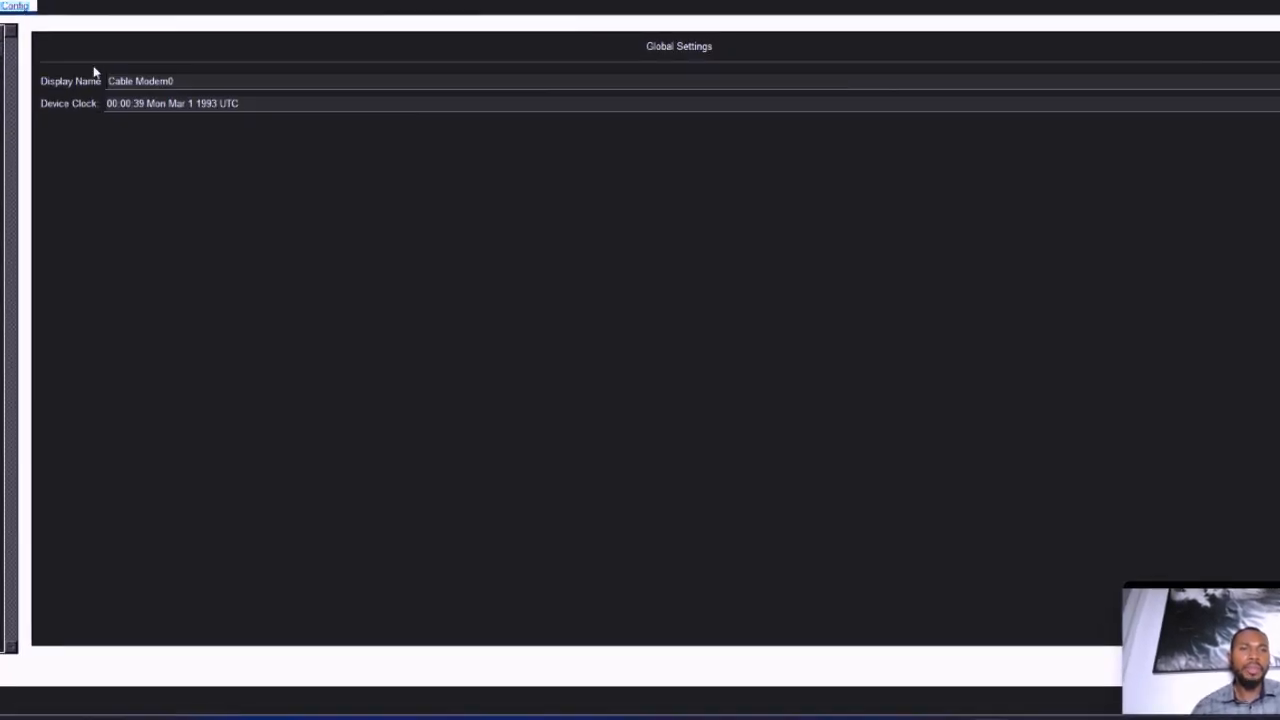
left_click(184, 74)
key("BackSpace")
key("BackSpace")
key("BackSpace")
key("BackSpace")
key("BackSpace")
key("BackSpace")
key("BackSpace")
key("BackSpace")
key("BackSpace")
key("BackSpace")
key("BackSpace")
key("BackSpace")
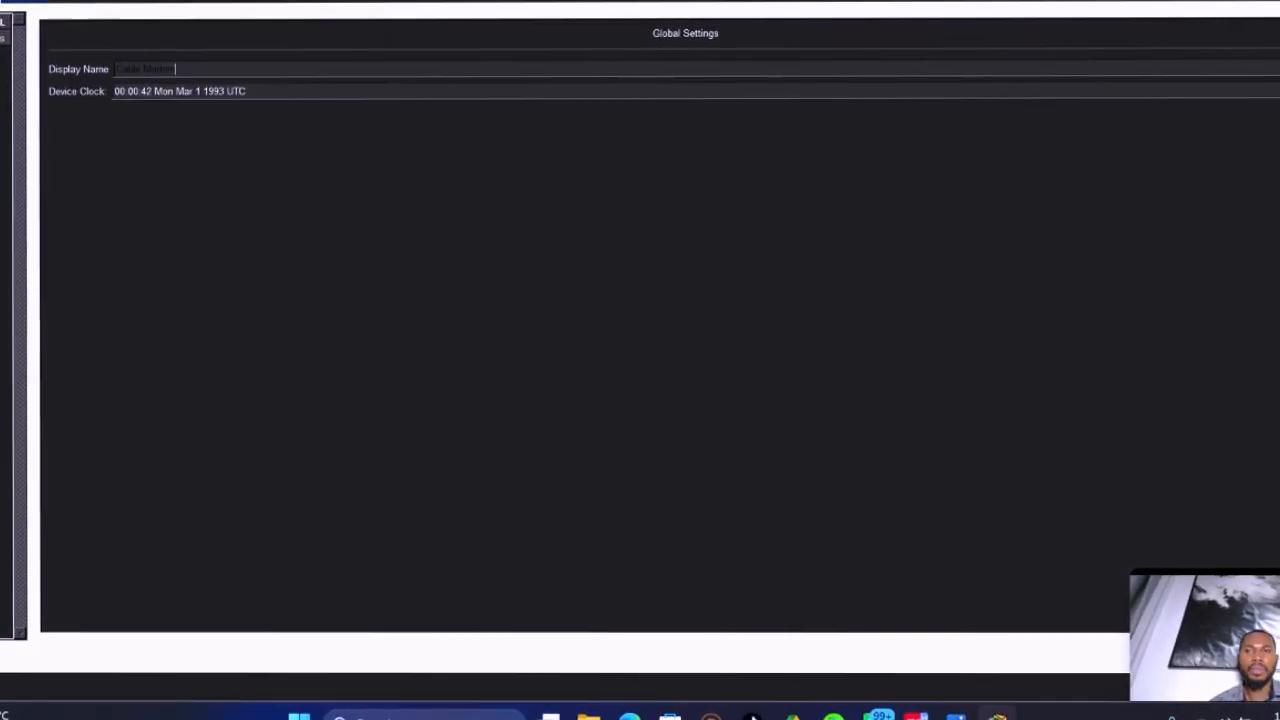
left_click(1272, 3)
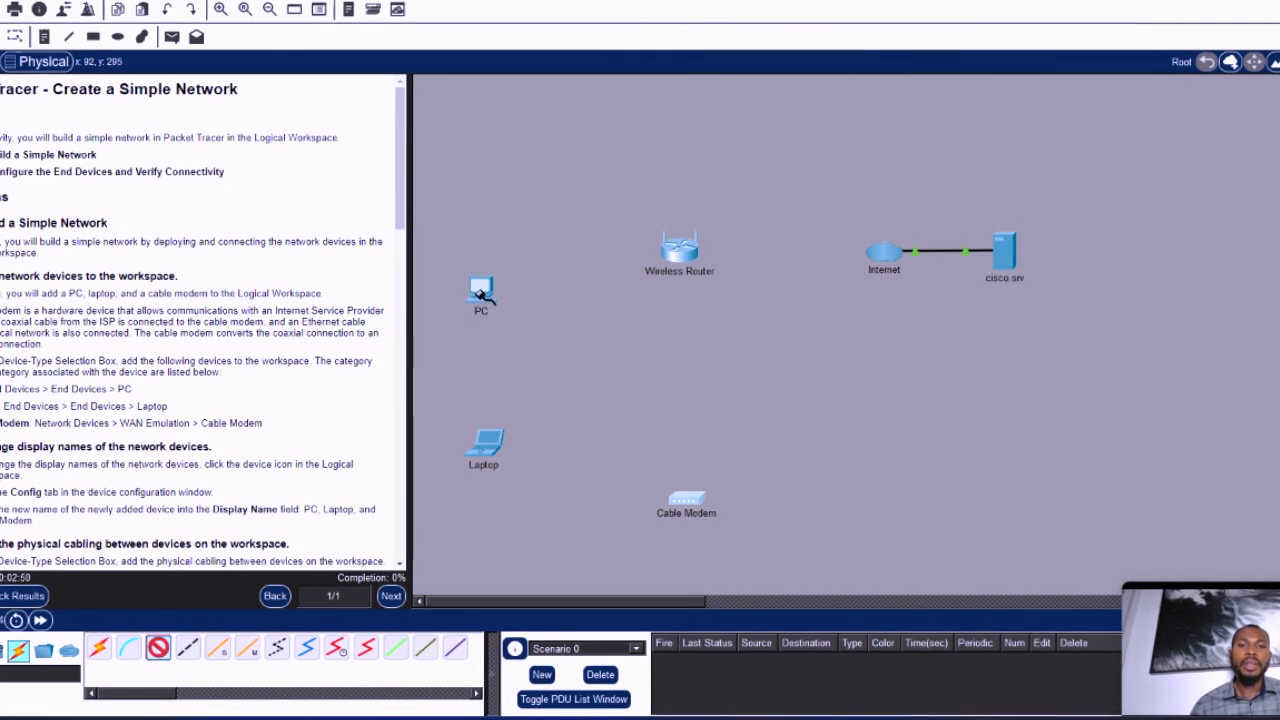
Step: Connect the PC's FastEthernet0 to the wireless router's Ethernet 1 with a copper straight-through cable
left_click(481, 293)
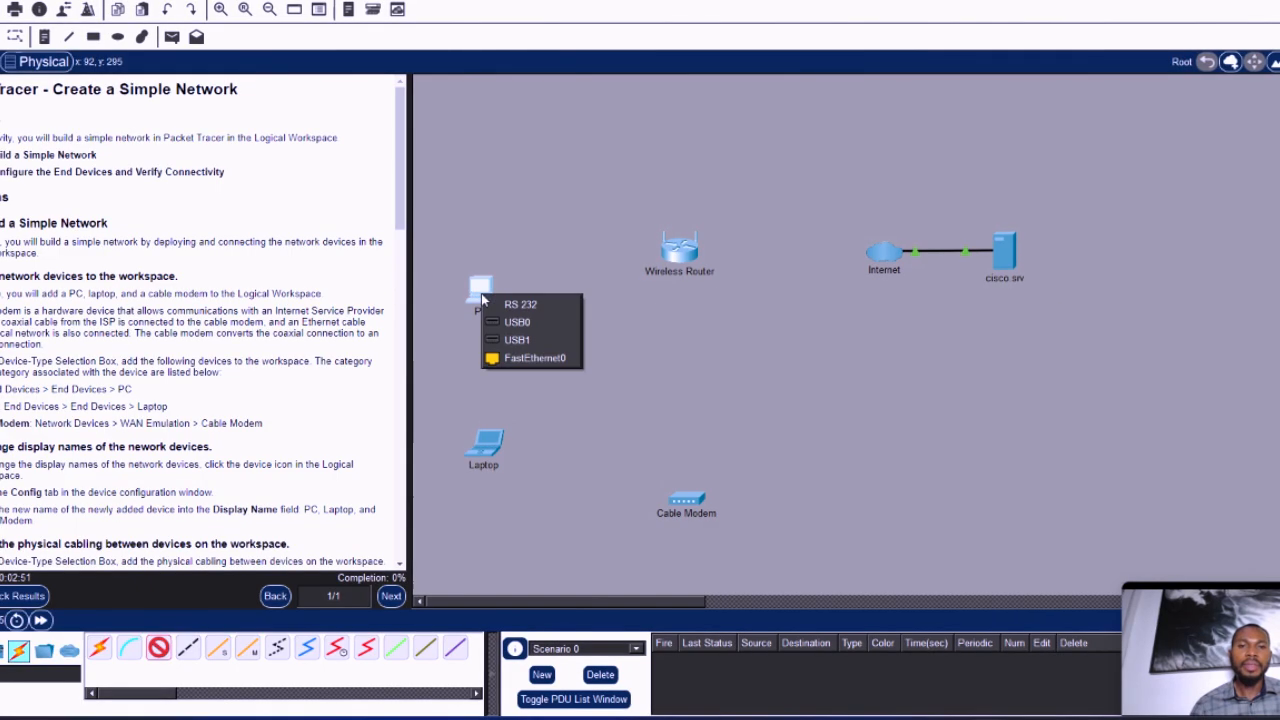
left_click(533, 359)
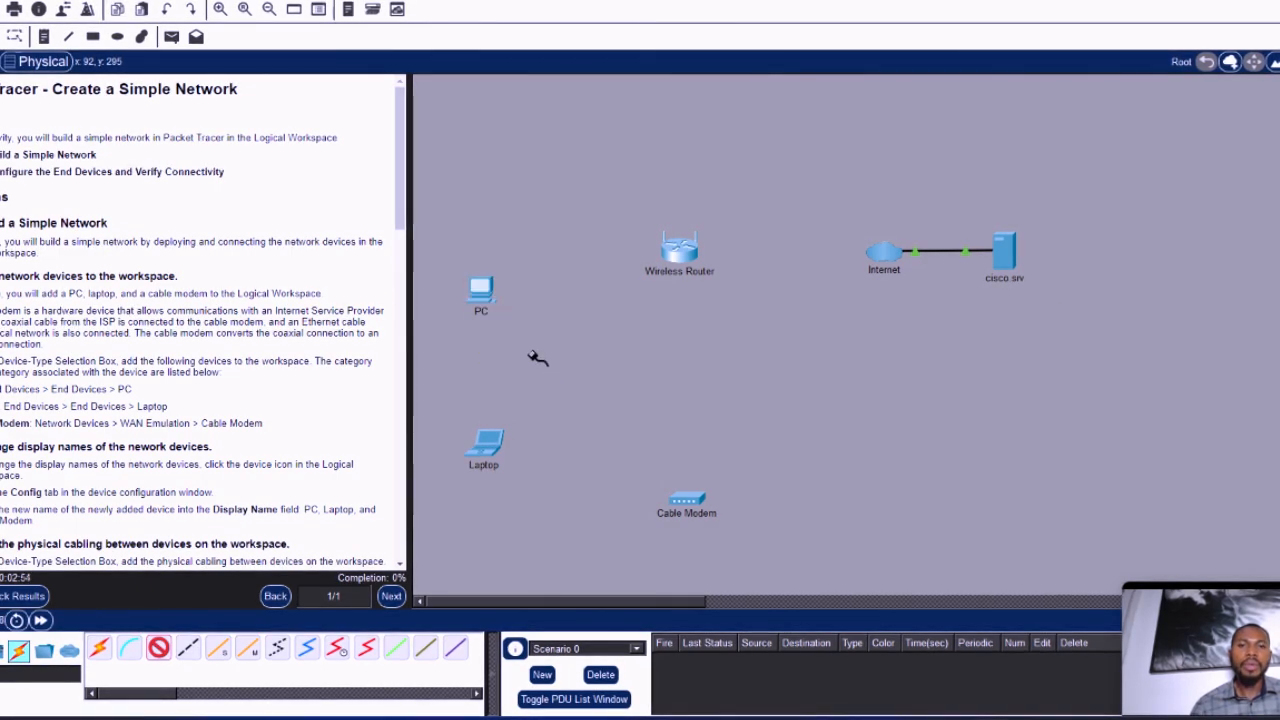
left_click(685, 256)
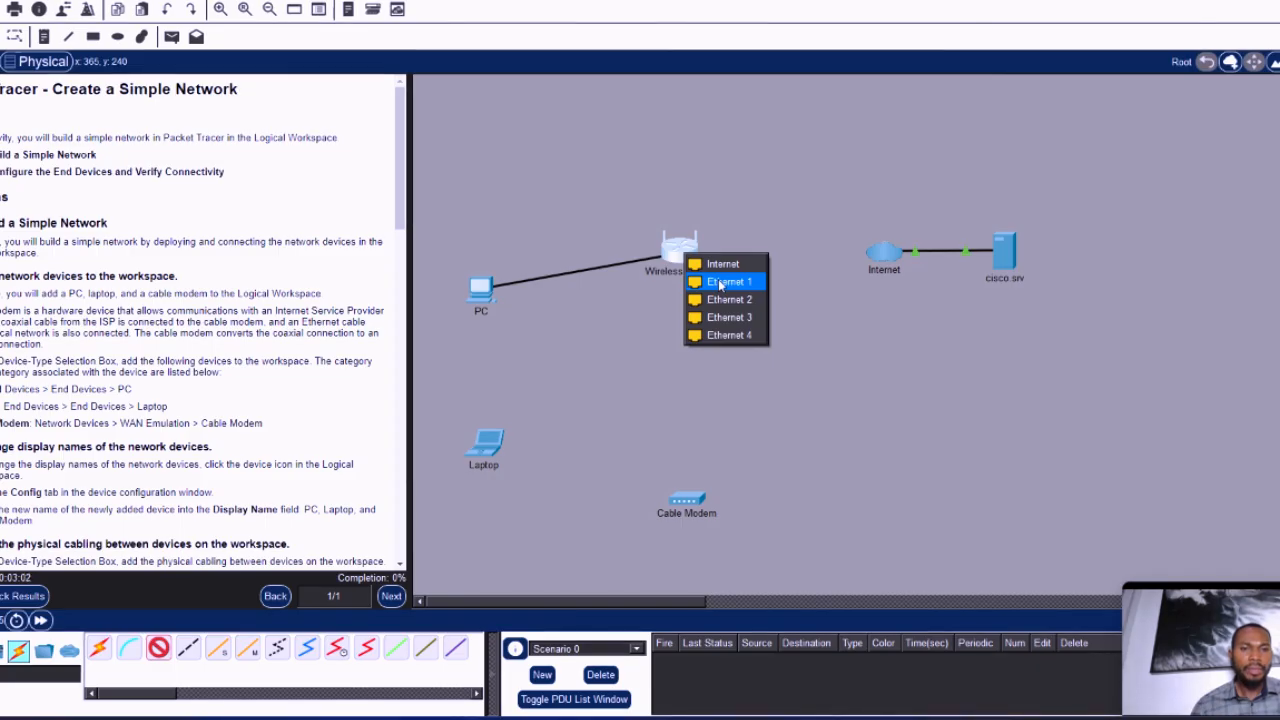
left_click(720, 282)
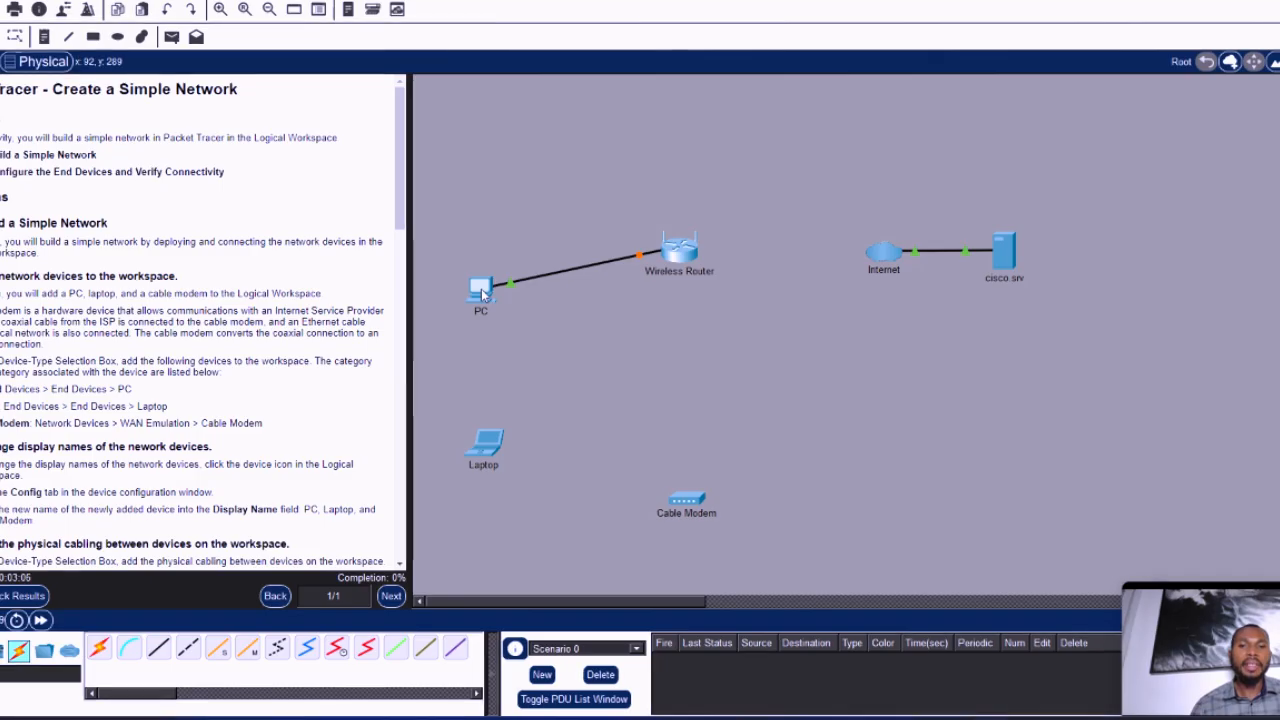
Step: Set the PC's IPv4 gateway and DNS configuration to DHCP in its global settings
mouse_move(483, 291)
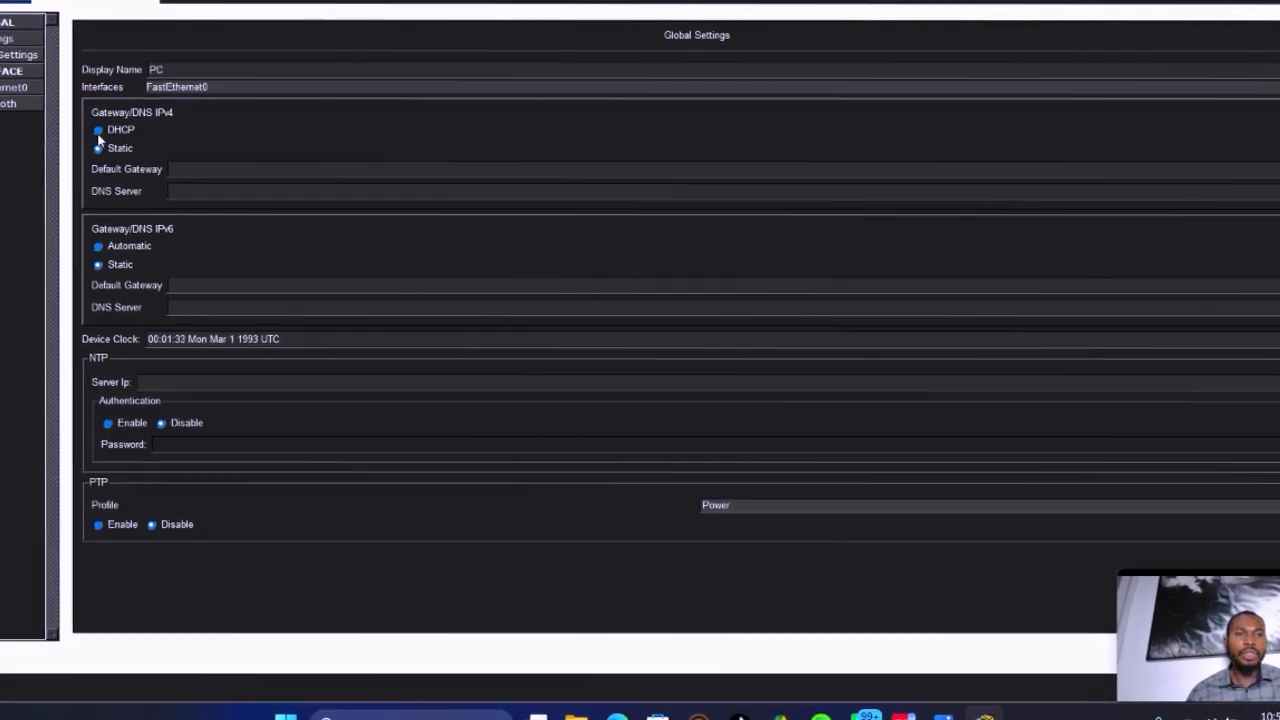
left_click(100, 131)
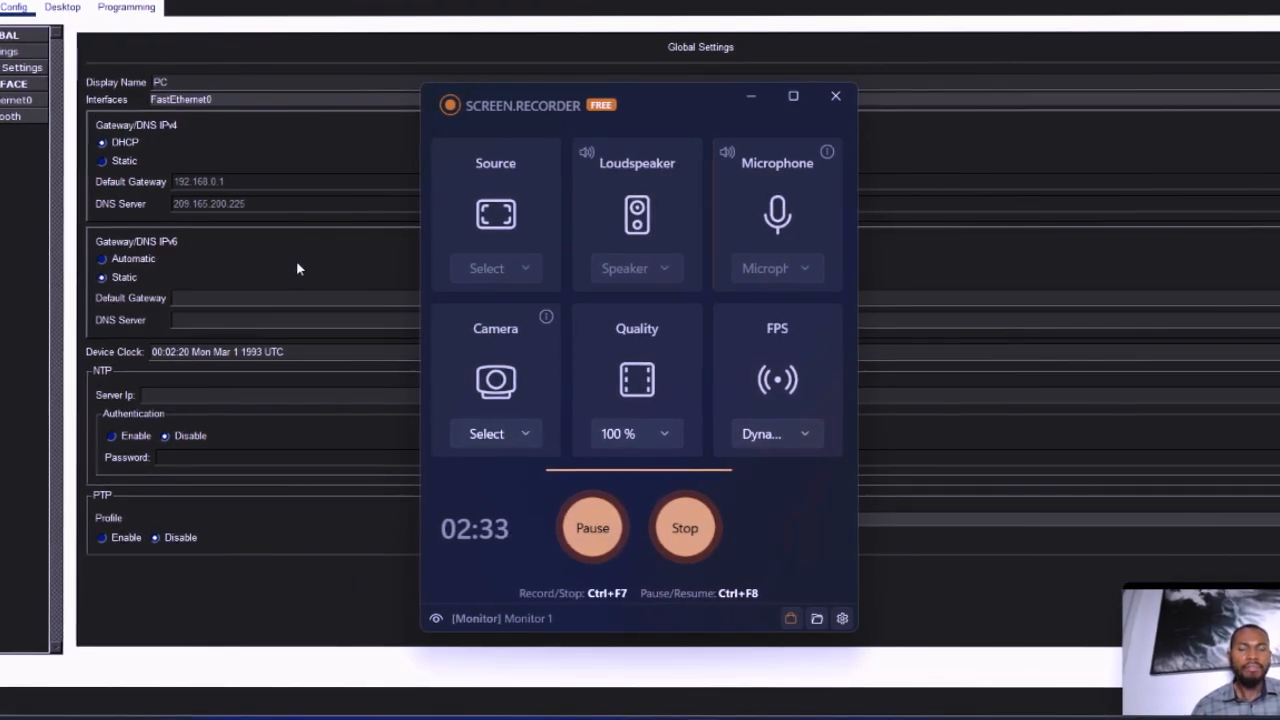
left_click(254, 168)
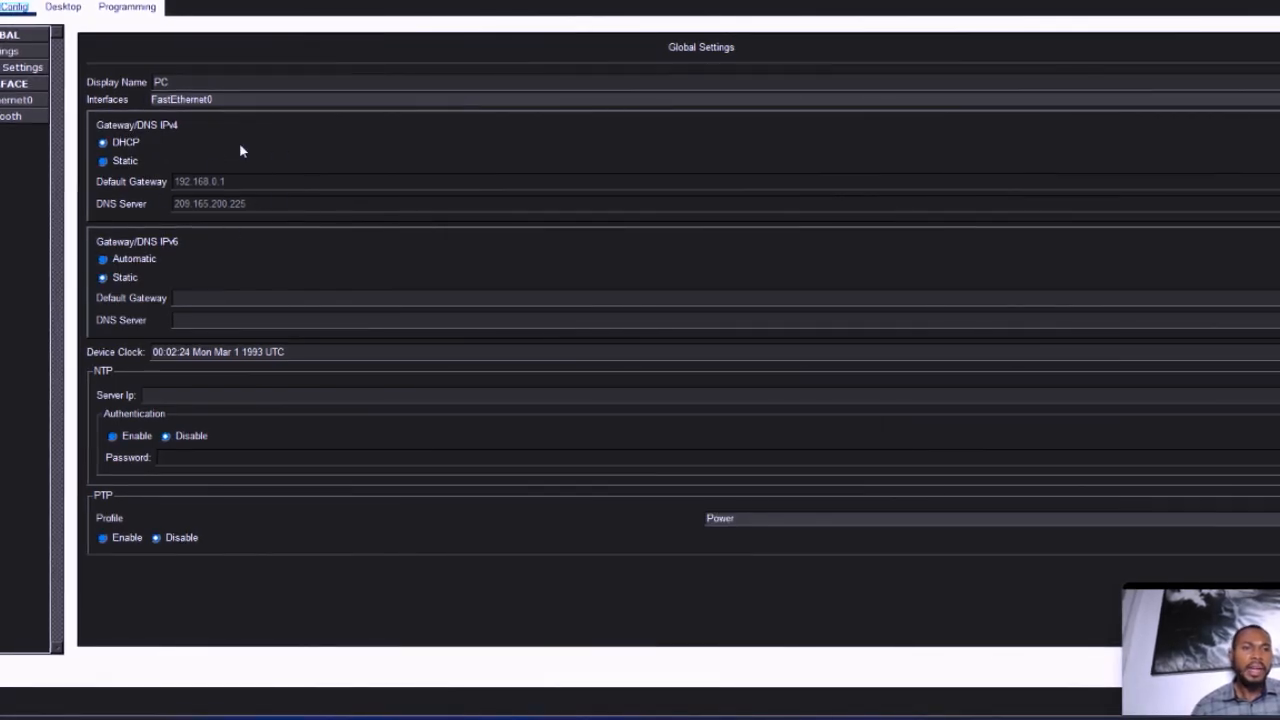
left_click(113, 163)
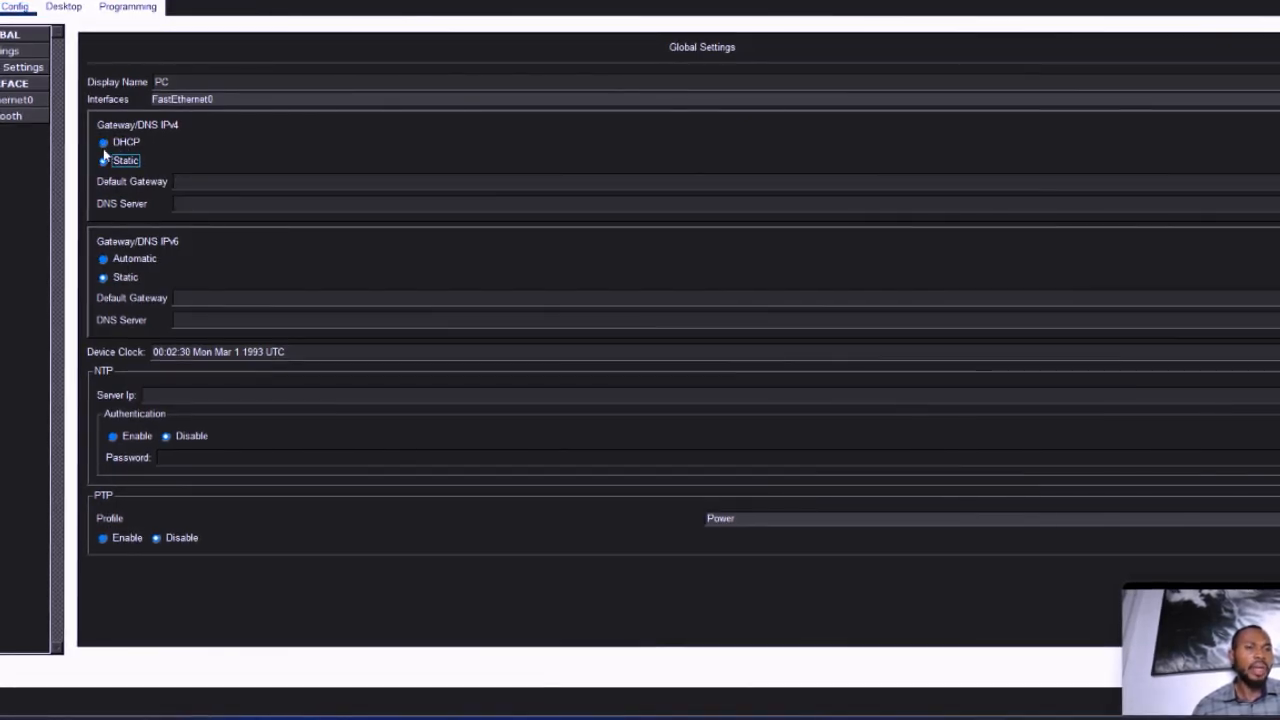
left_click(104, 145)
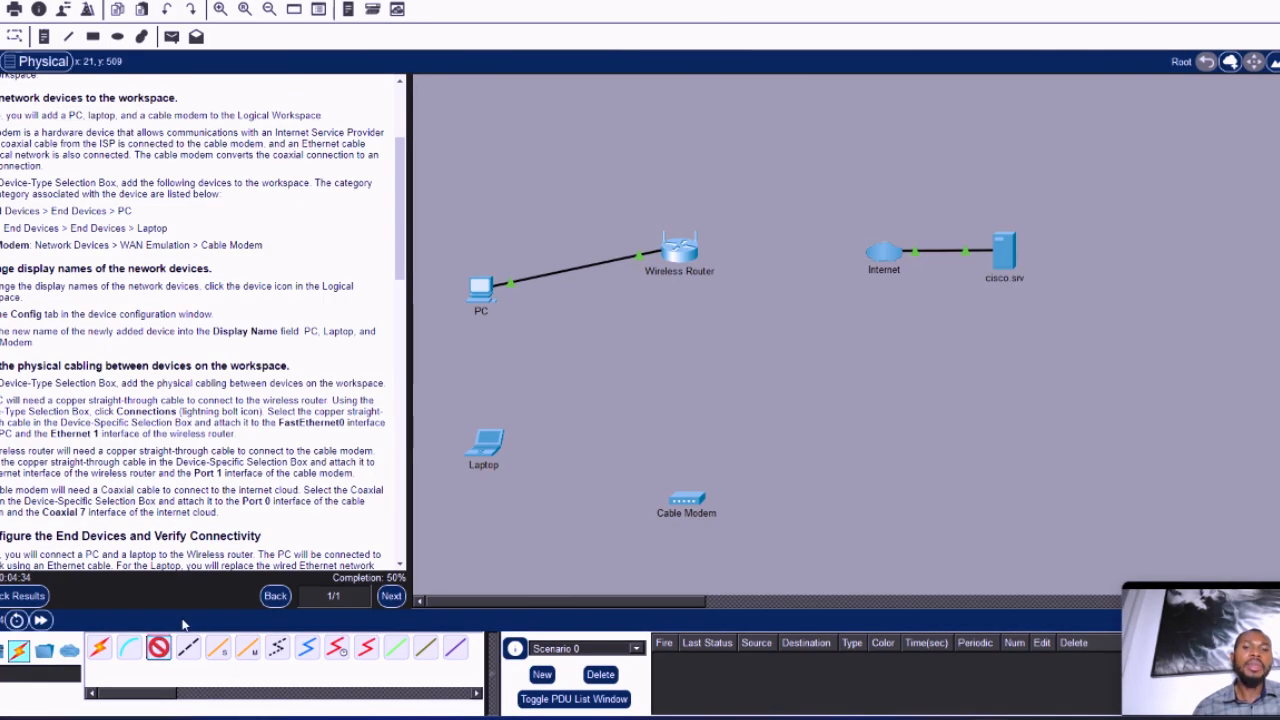
Step: Connect the cable modem's Port 1 to the wireless router's Internet interface with a copper straight-through cable
left_click(700, 503)
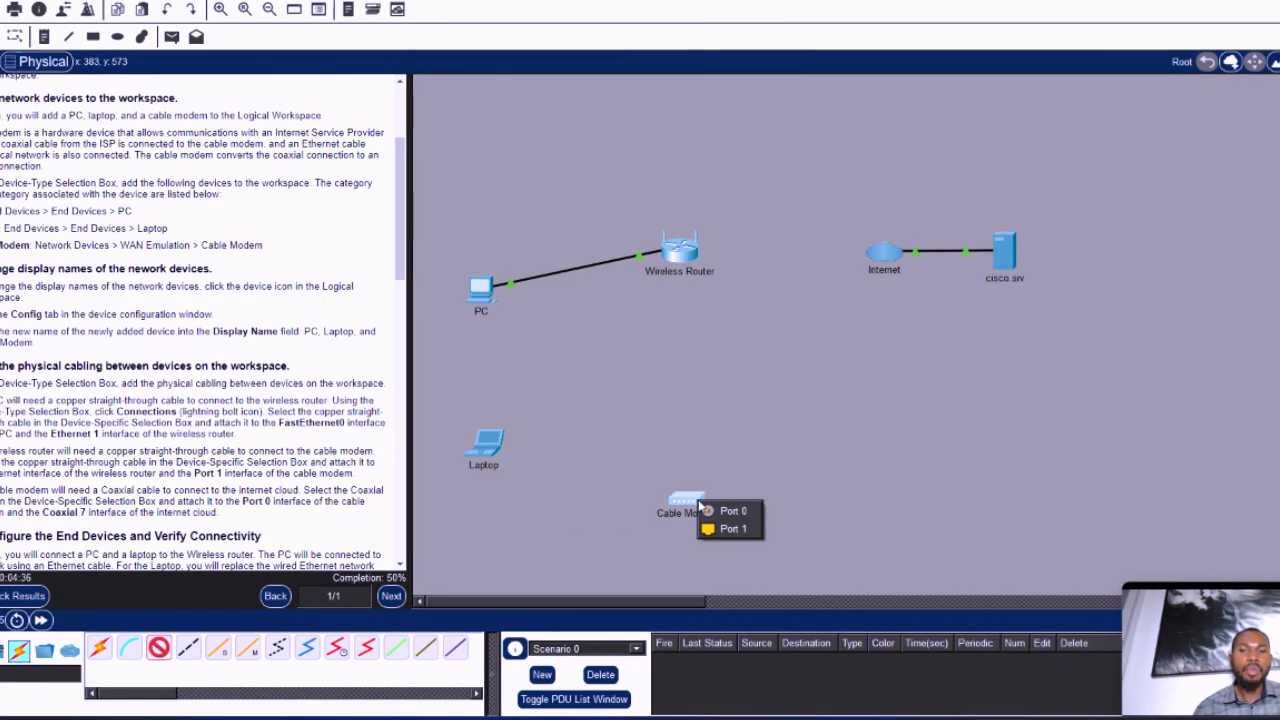
left_click(730, 528)
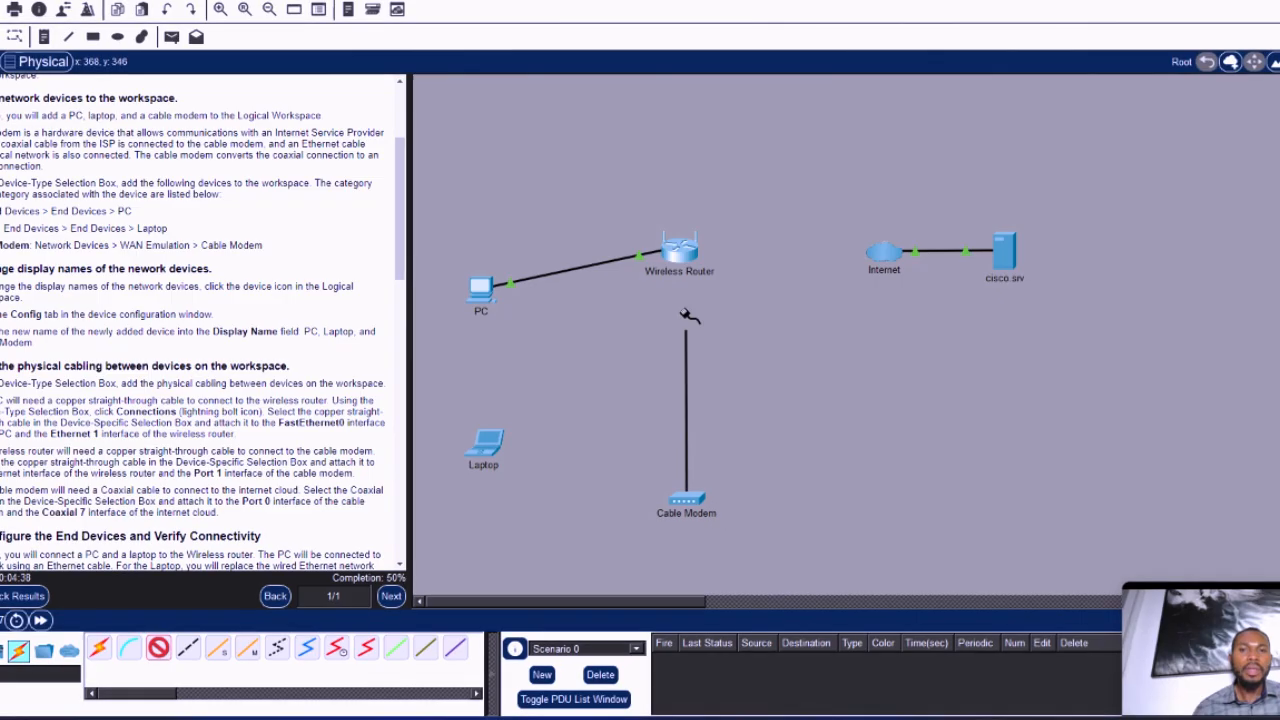
left_click(690, 258)
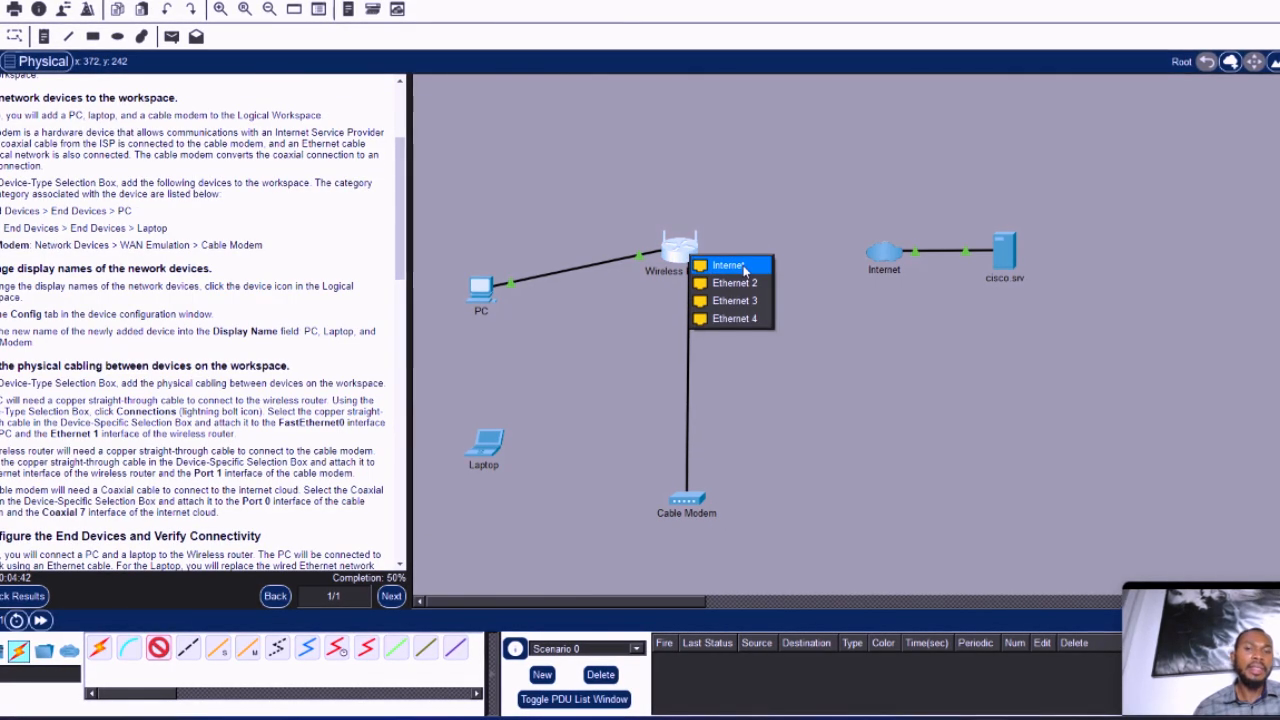
left_click(743, 266)
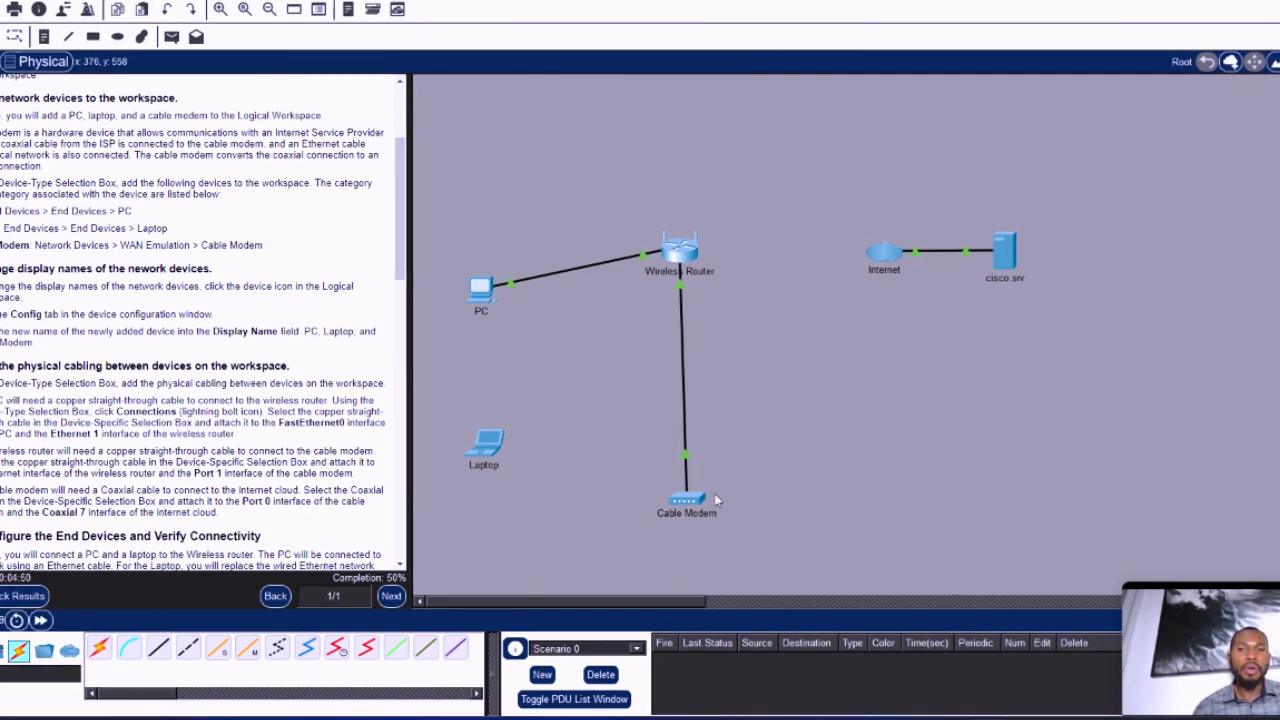
Step: Connect the cable modem's Port 0 to the Internet cloud with a coaxial cable
mouse_move(887, 255)
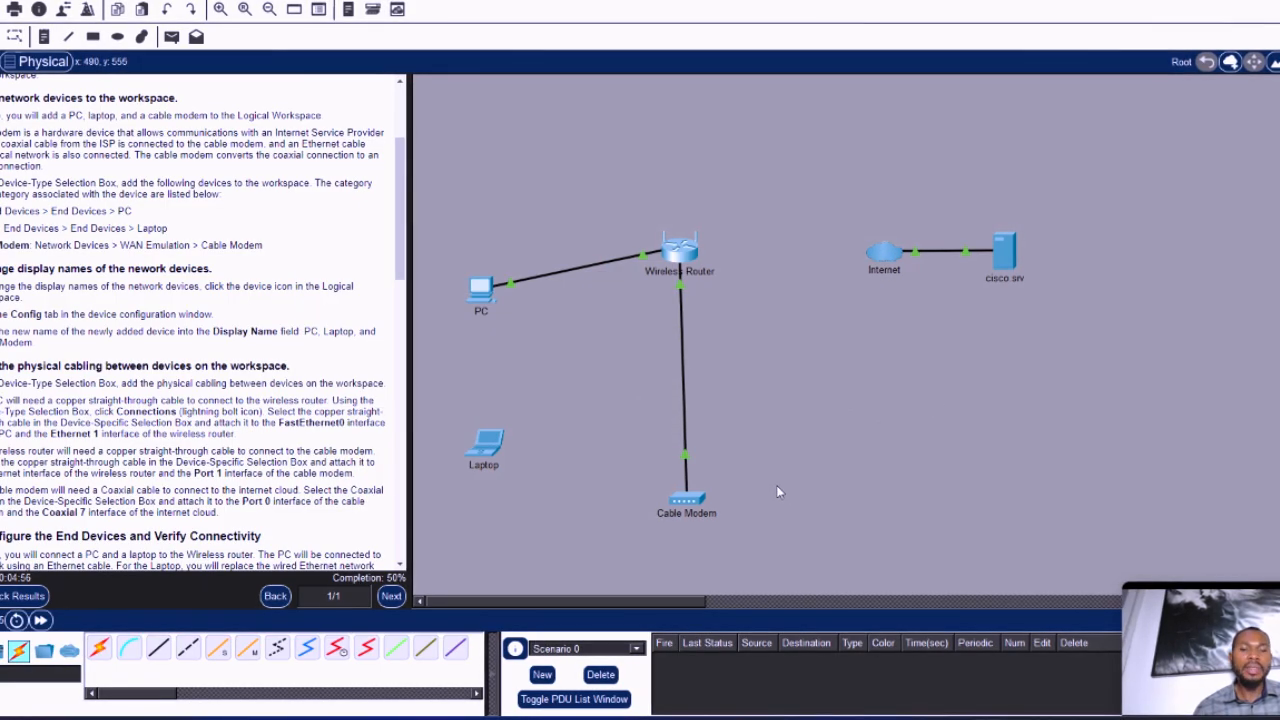
left_click(307, 650)
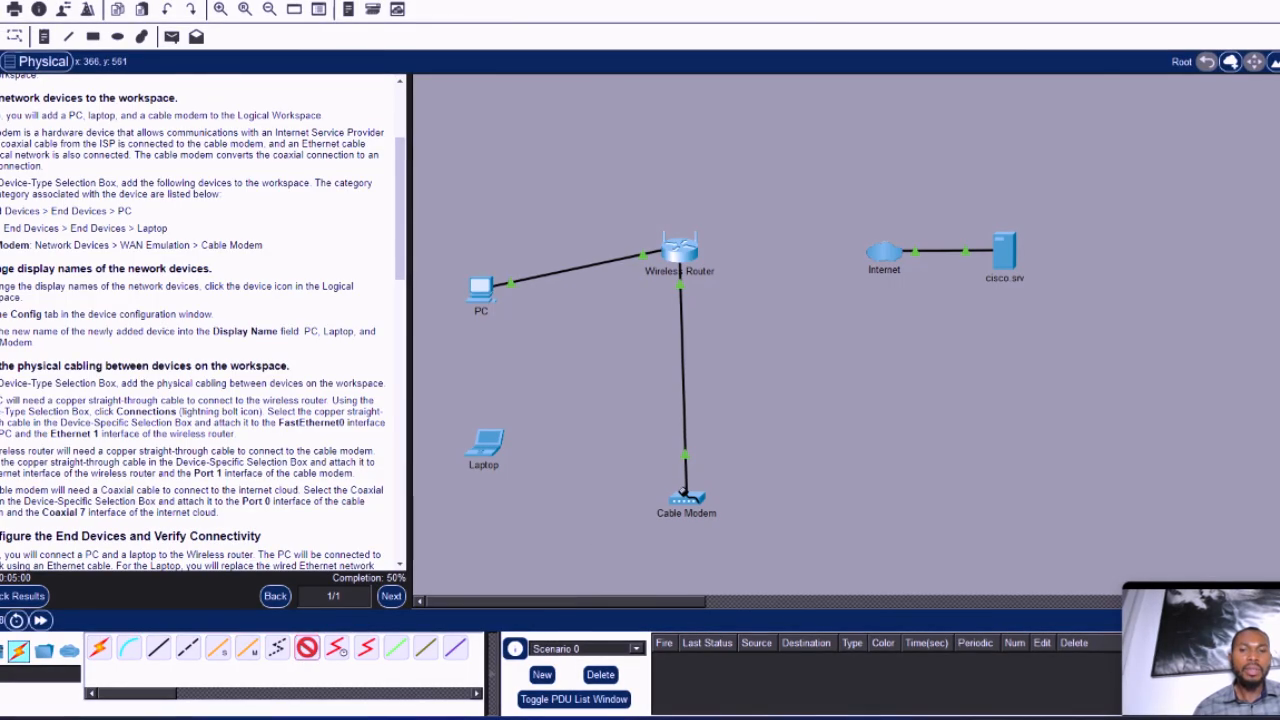
left_click(703, 508)
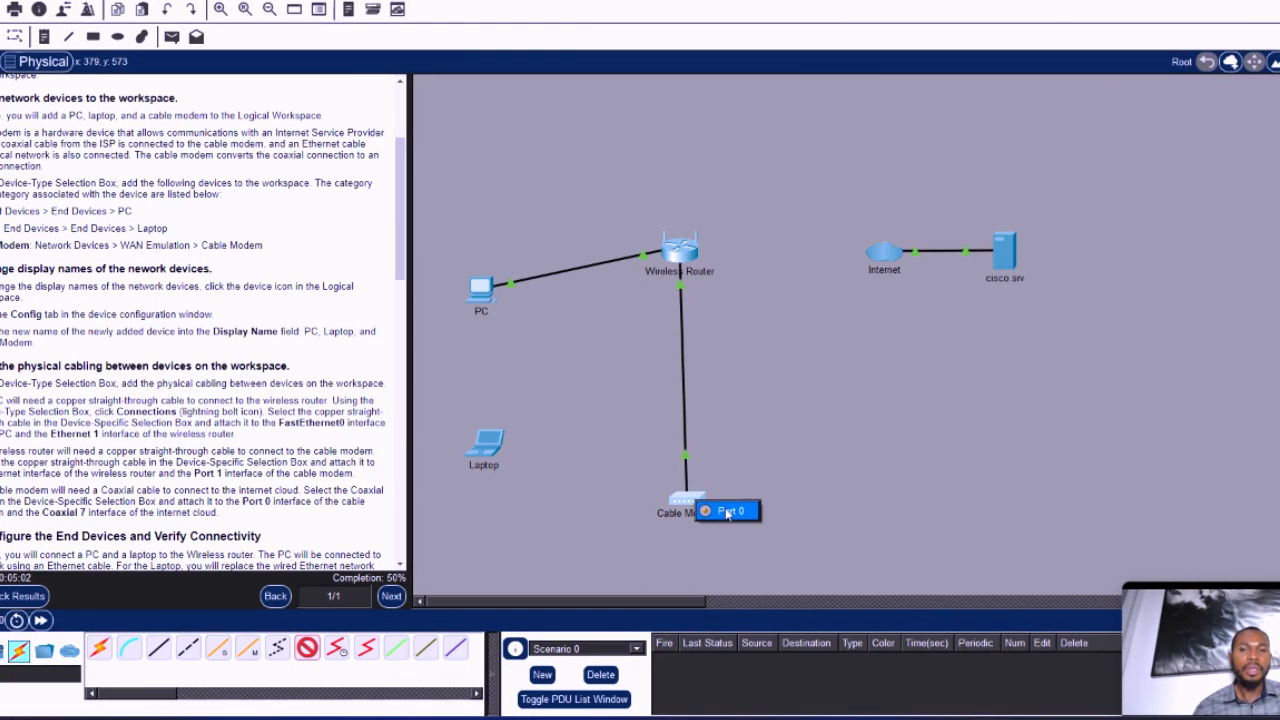
left_click(726, 510)
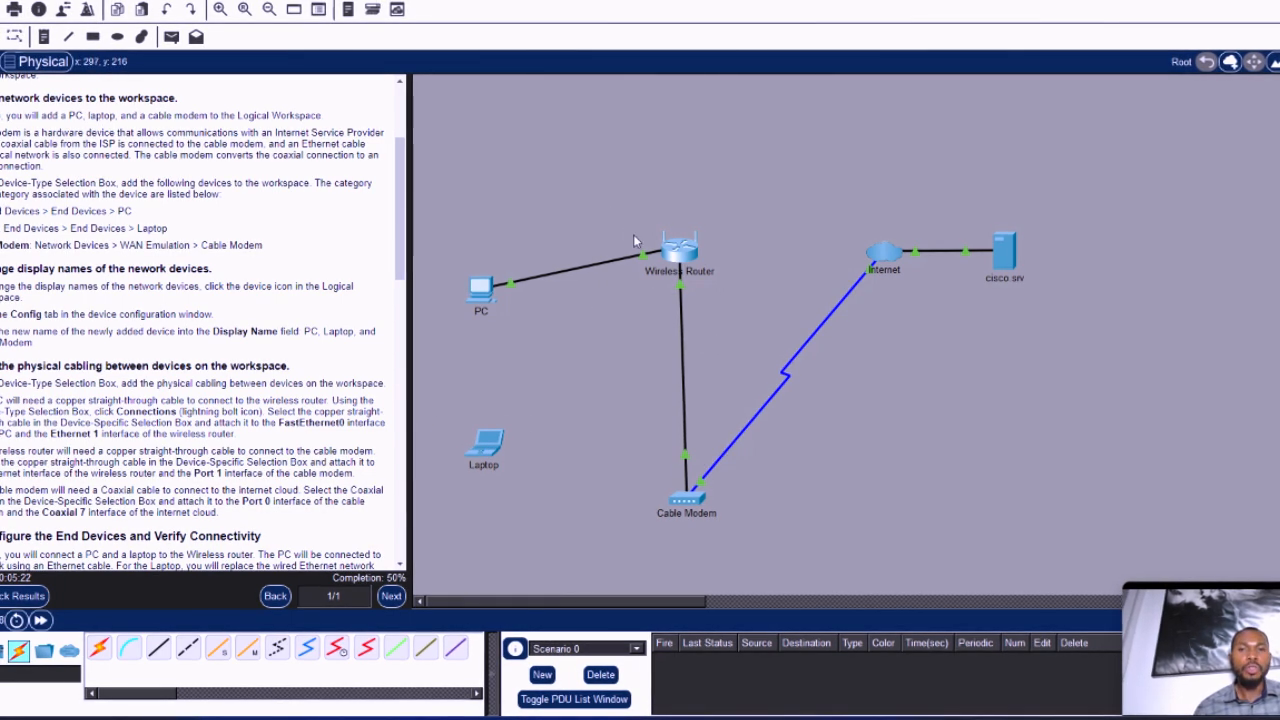
Step: Open the laptop's IP Configuration from its desktop applications
left_click(487, 447)
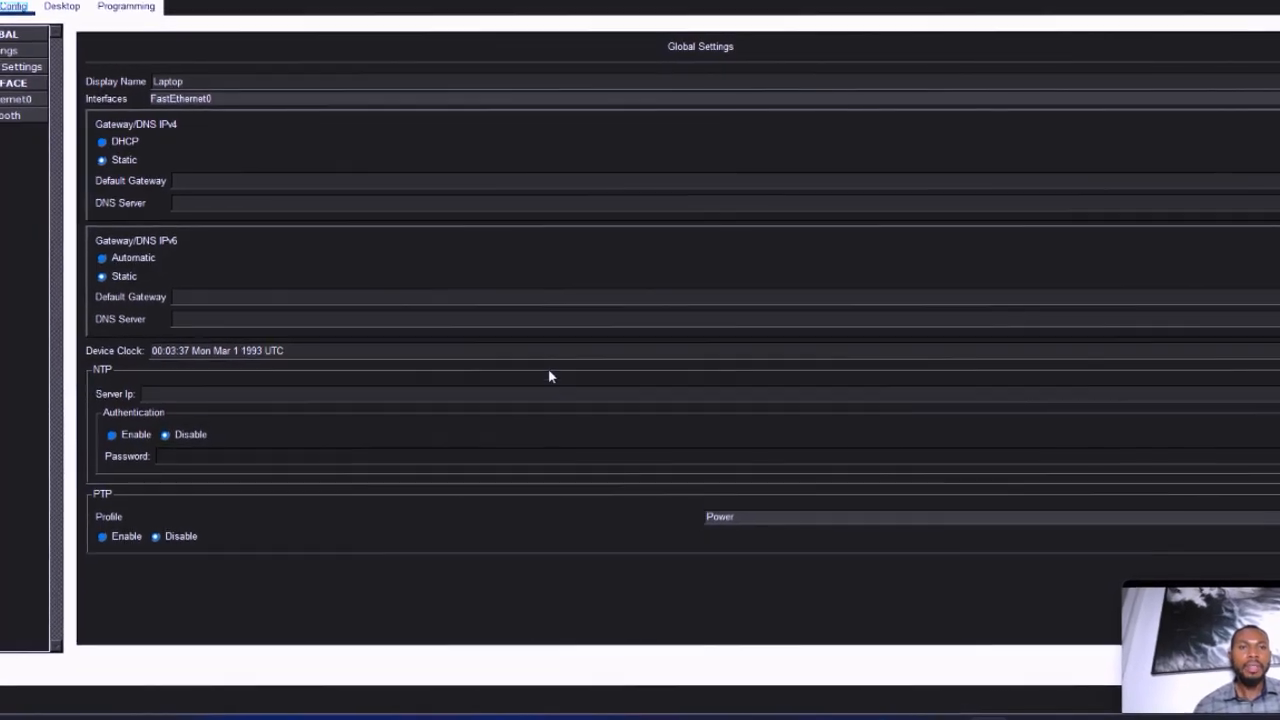
left_click(68, 7)
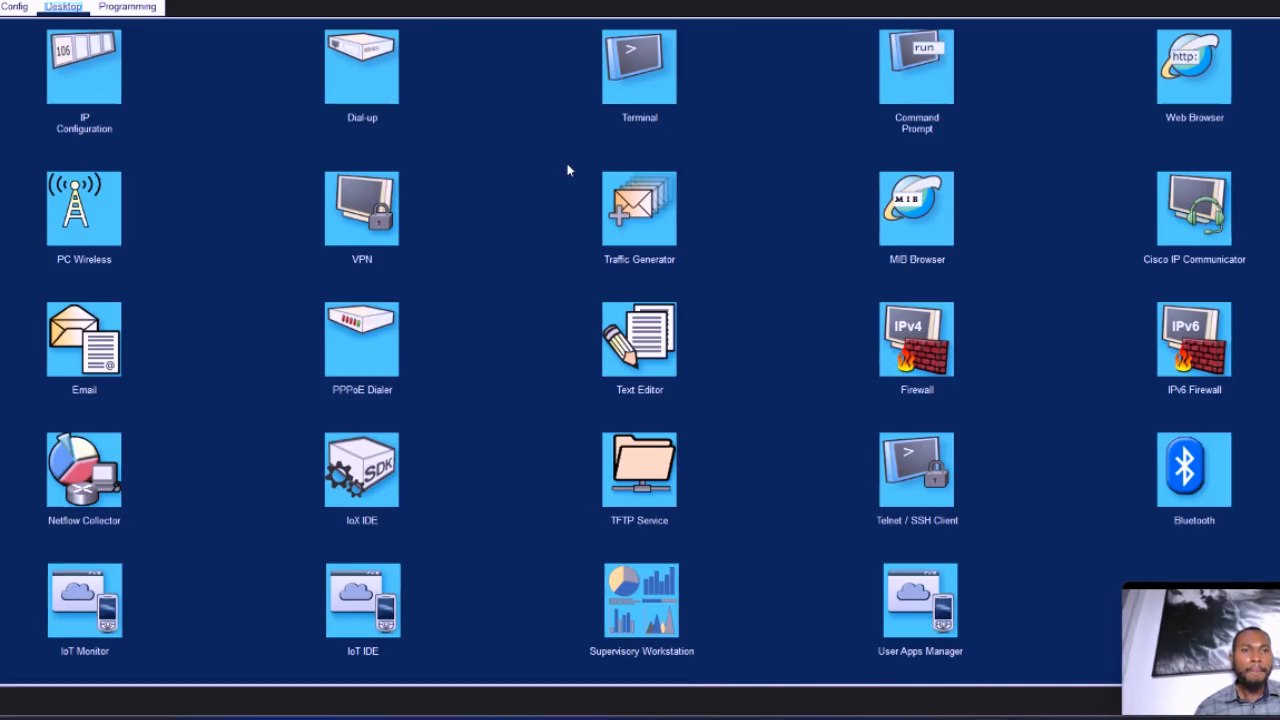
left_click(96, 81)
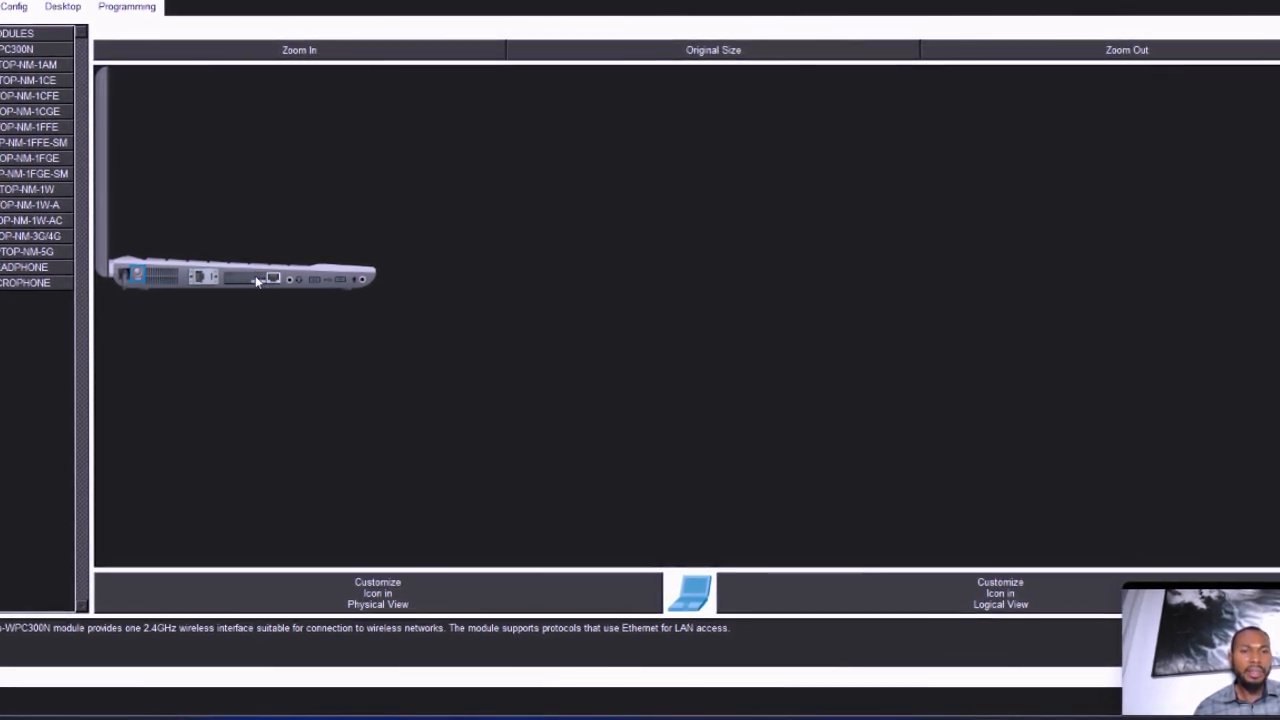
Step: Replace the laptop's wired Ethernet module with the WPC300N wireless module and power the laptop on
left_click_drag(254, 278, 27, 319)
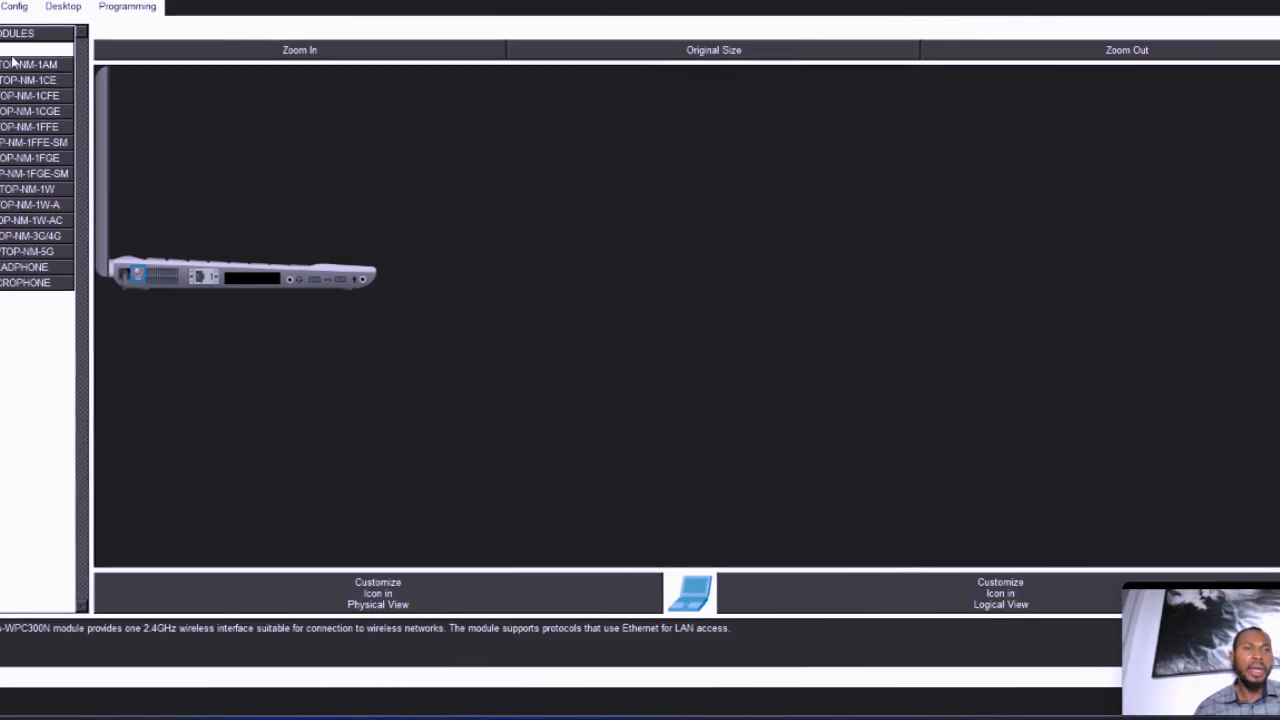
left_click_drag(26, 54, 248, 187)
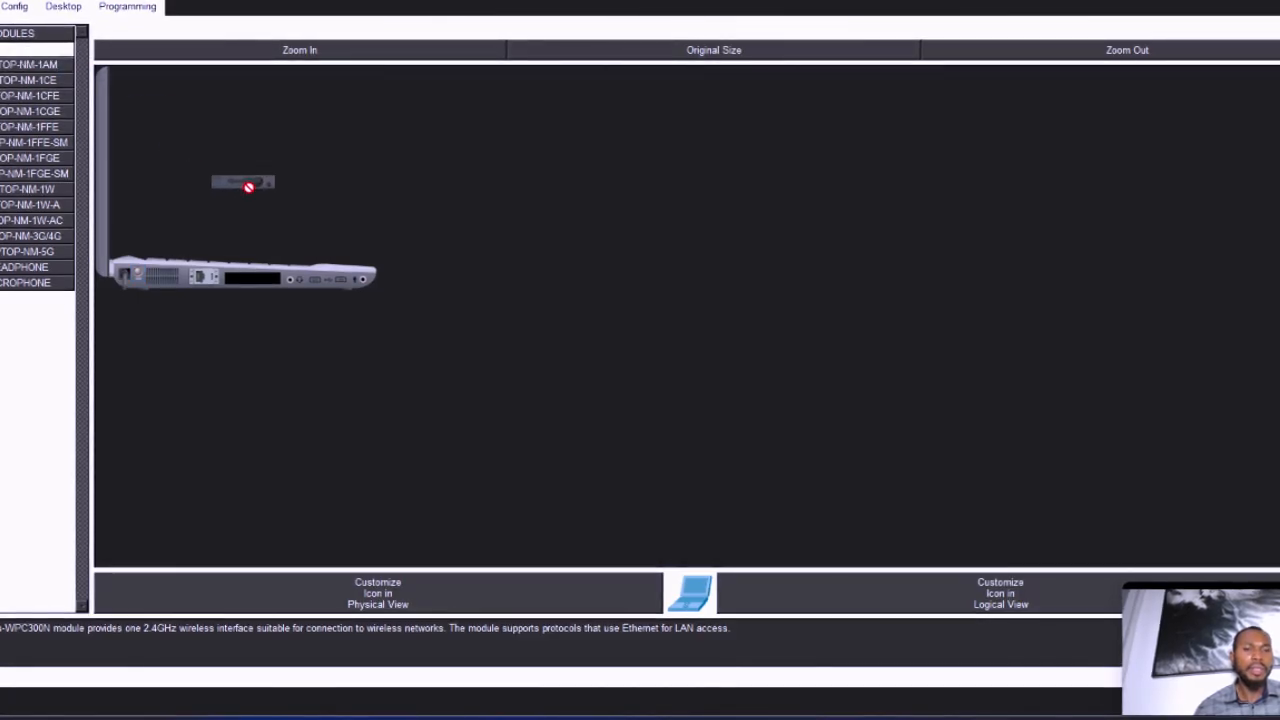
left_click_drag(256, 254, 250, 280)
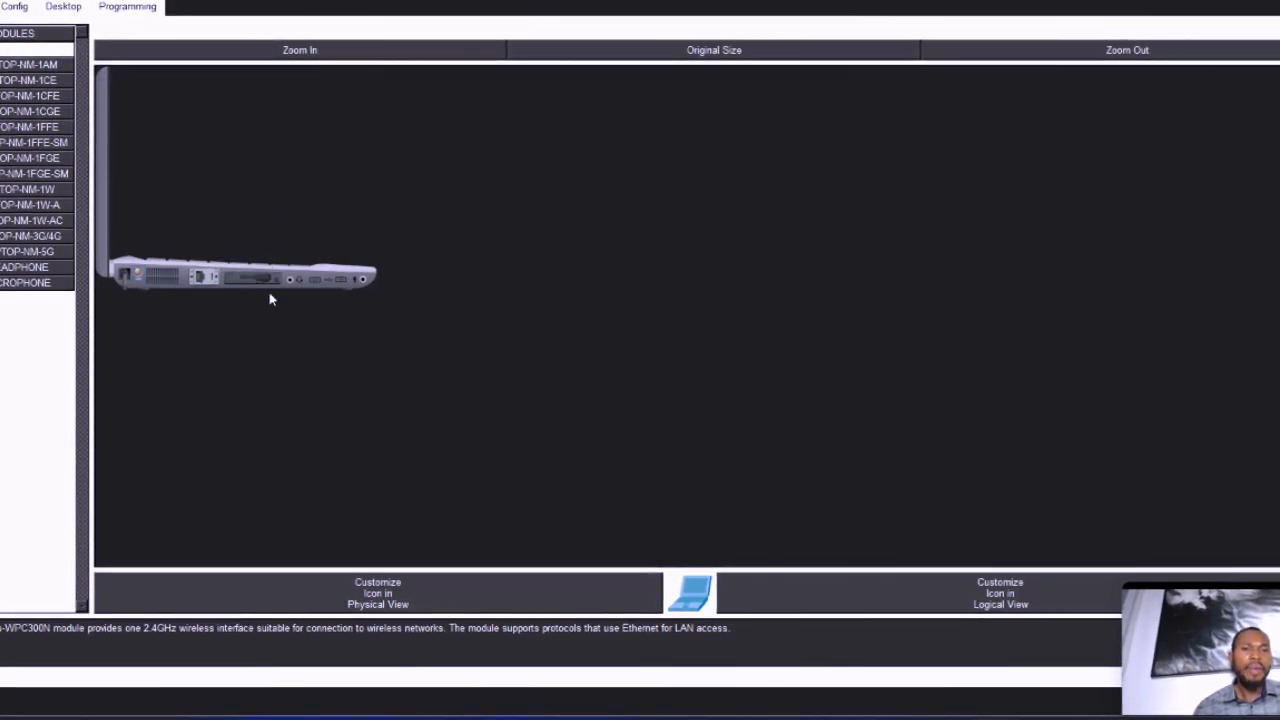
left_click(141, 273)
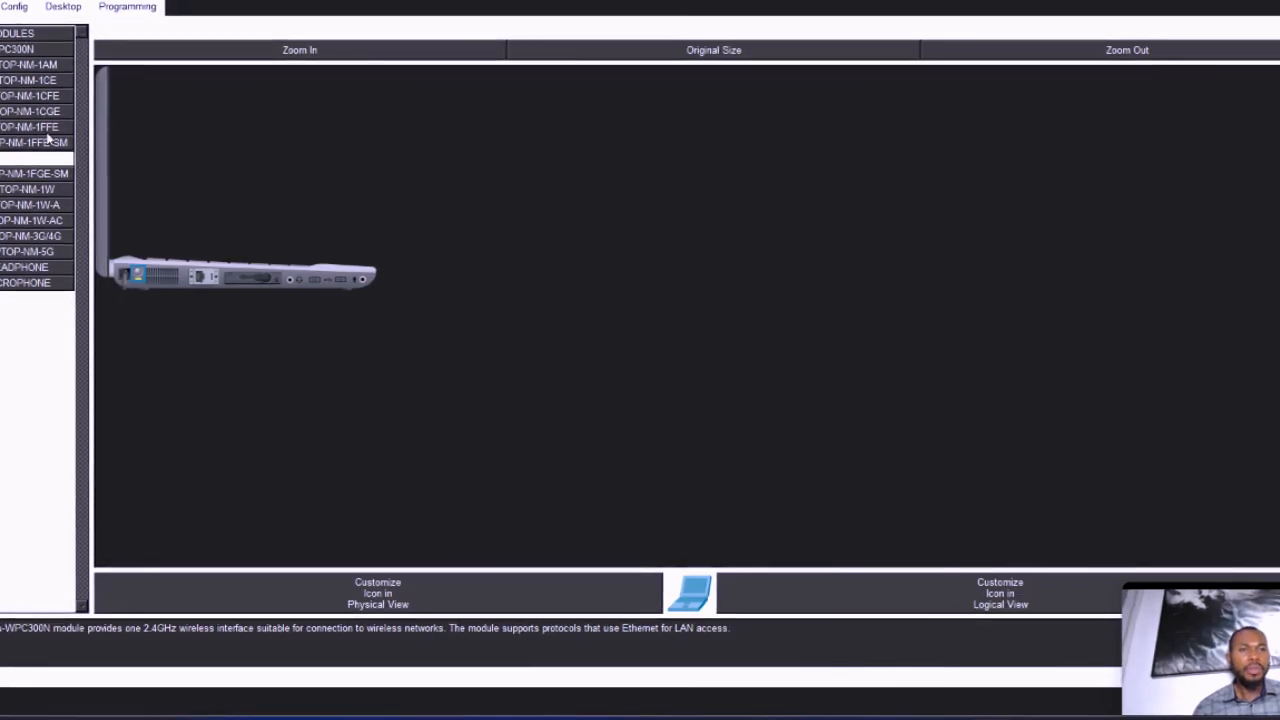
left_click(62, 7)
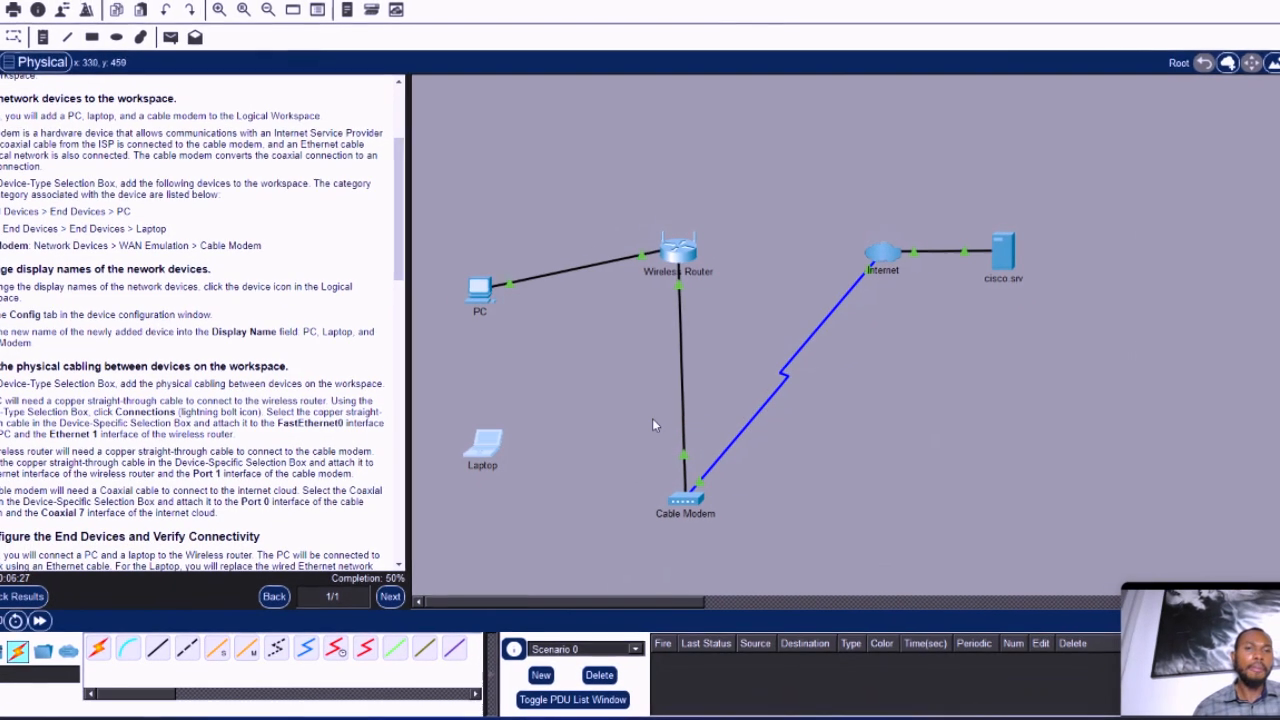
Step: Check the PC's network configuration by running ipconfig /all in its Command Prompt
left_click(453, 300)
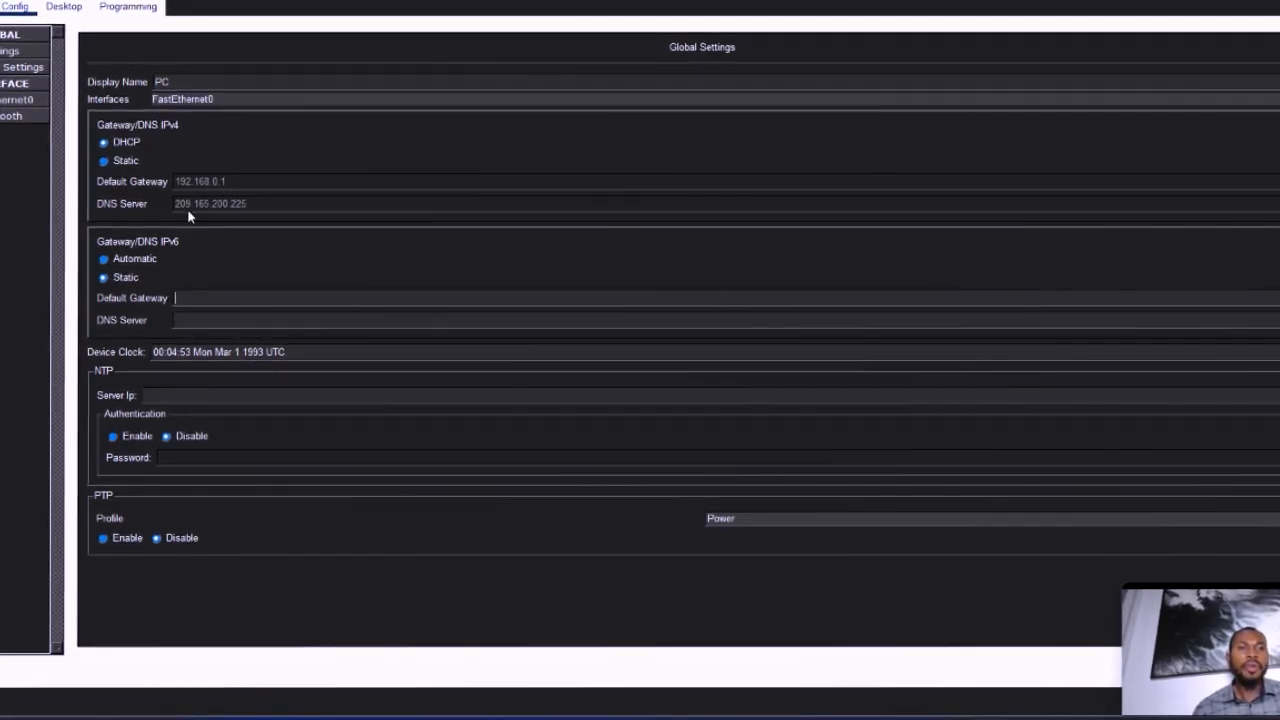
left_click(63, 6)
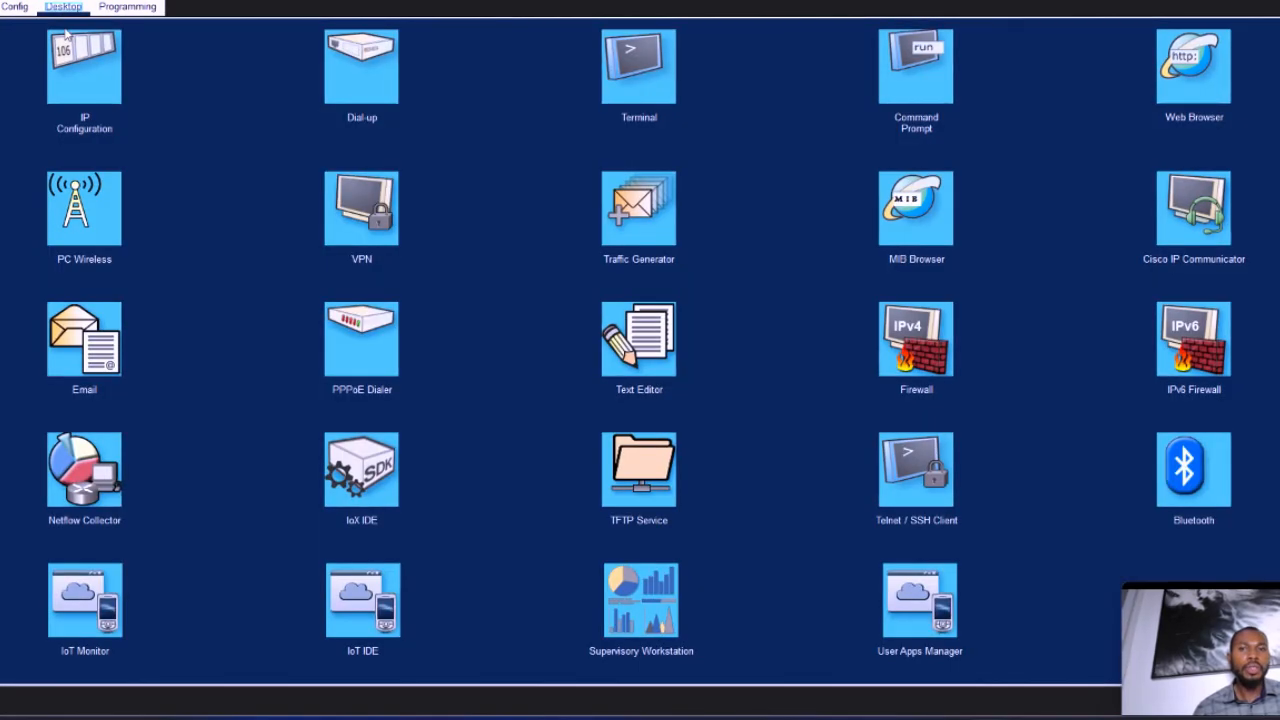
left_click(916, 58)
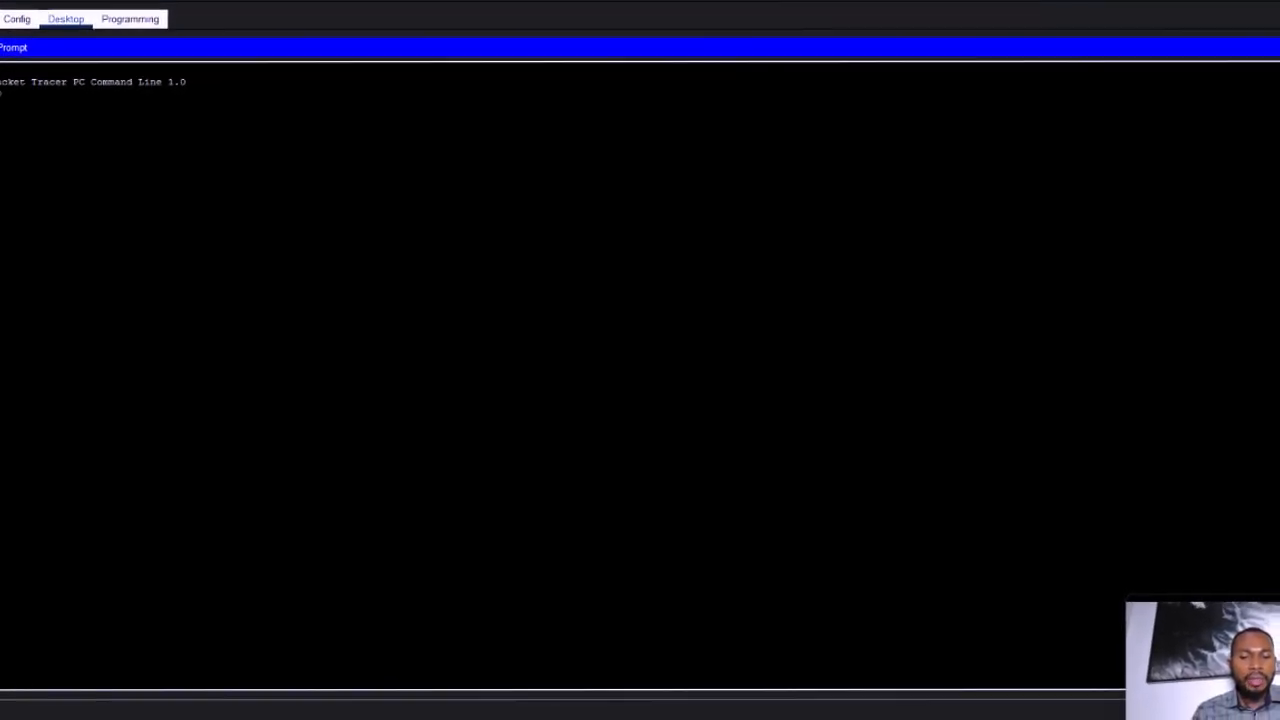
type("fig /")
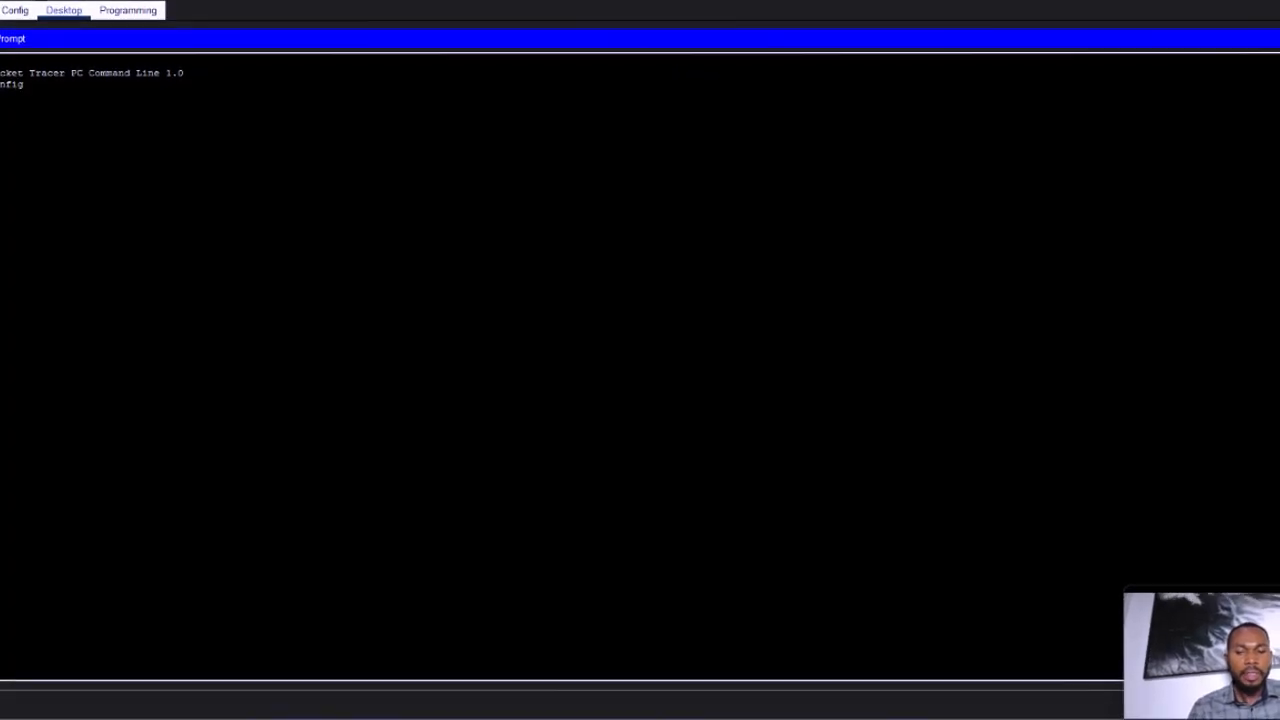
type("all")
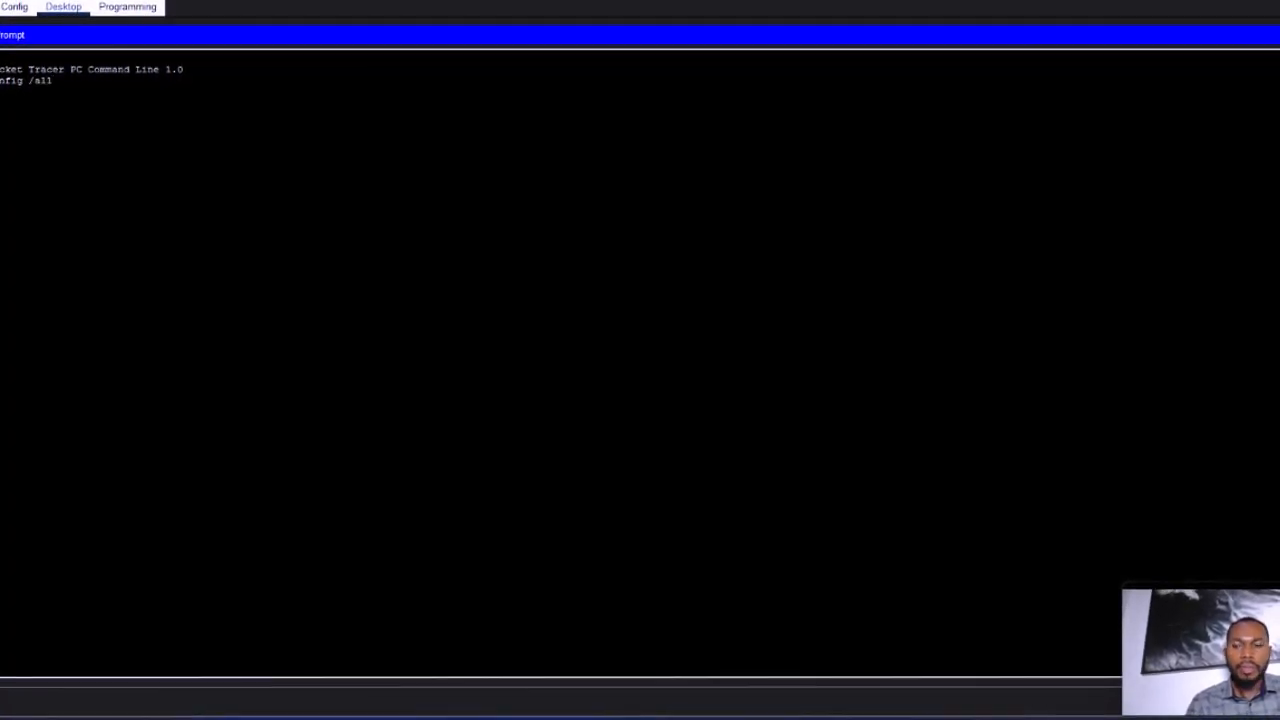
key("Return")
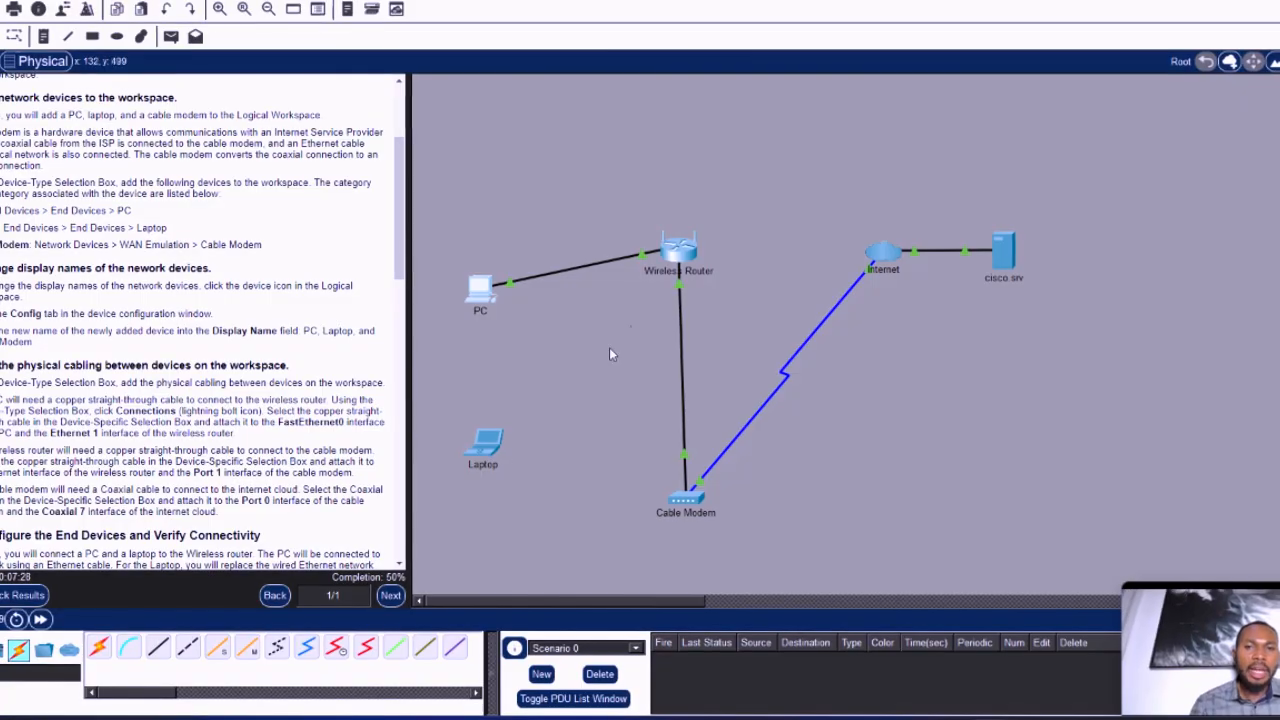
Step: Connect the laptop to the wireless router's 2.4 GHz network through its PC Wireless application
left_click(490, 446)
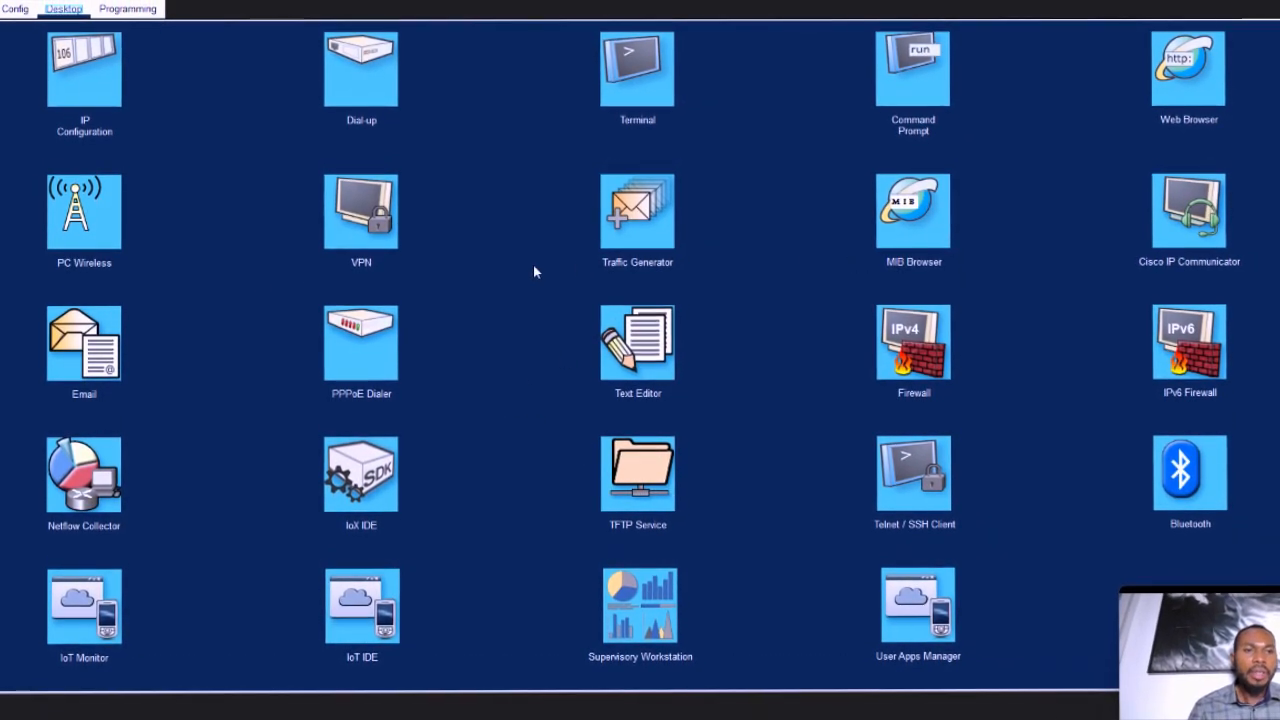
left_click(96, 224)
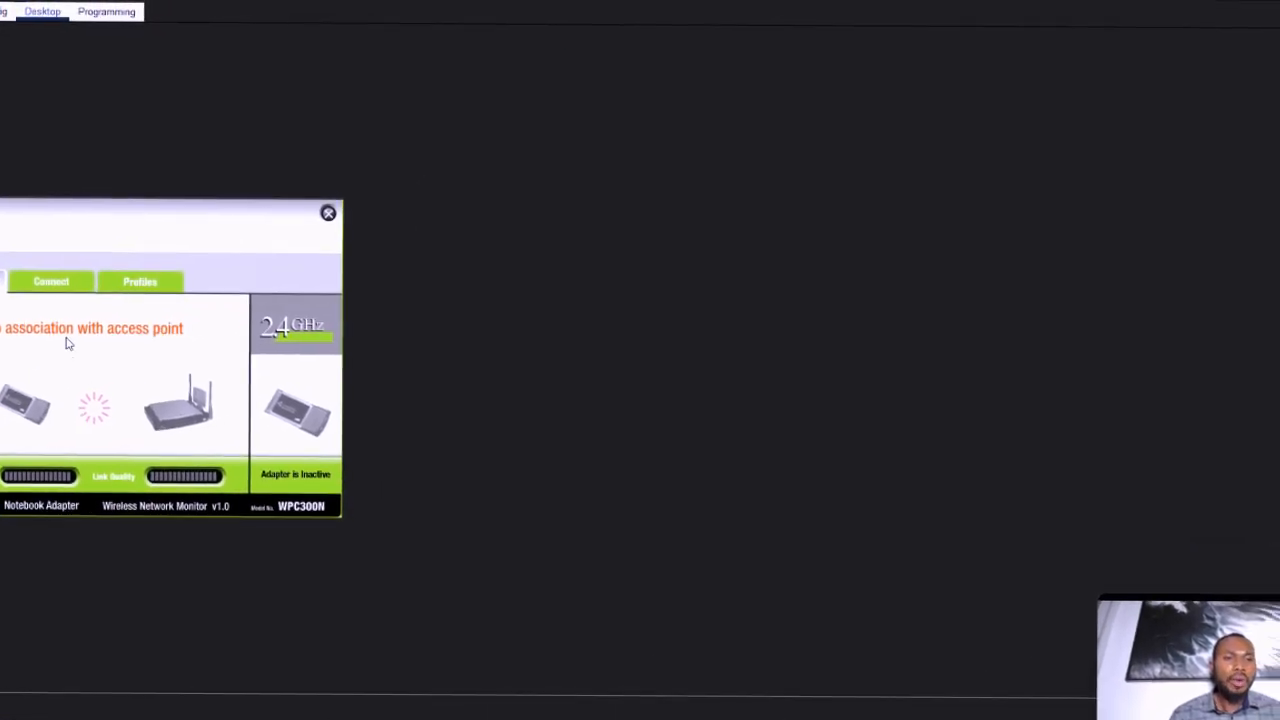
left_click(50, 284)
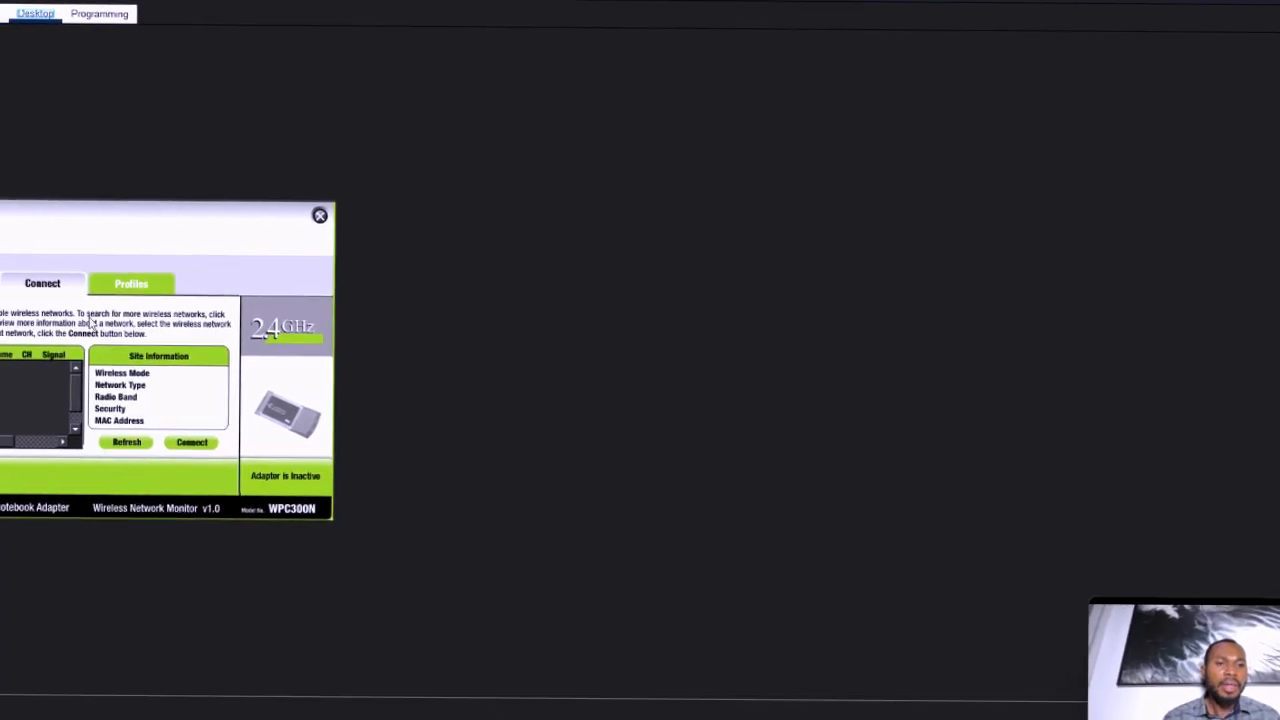
left_click(125, 443)
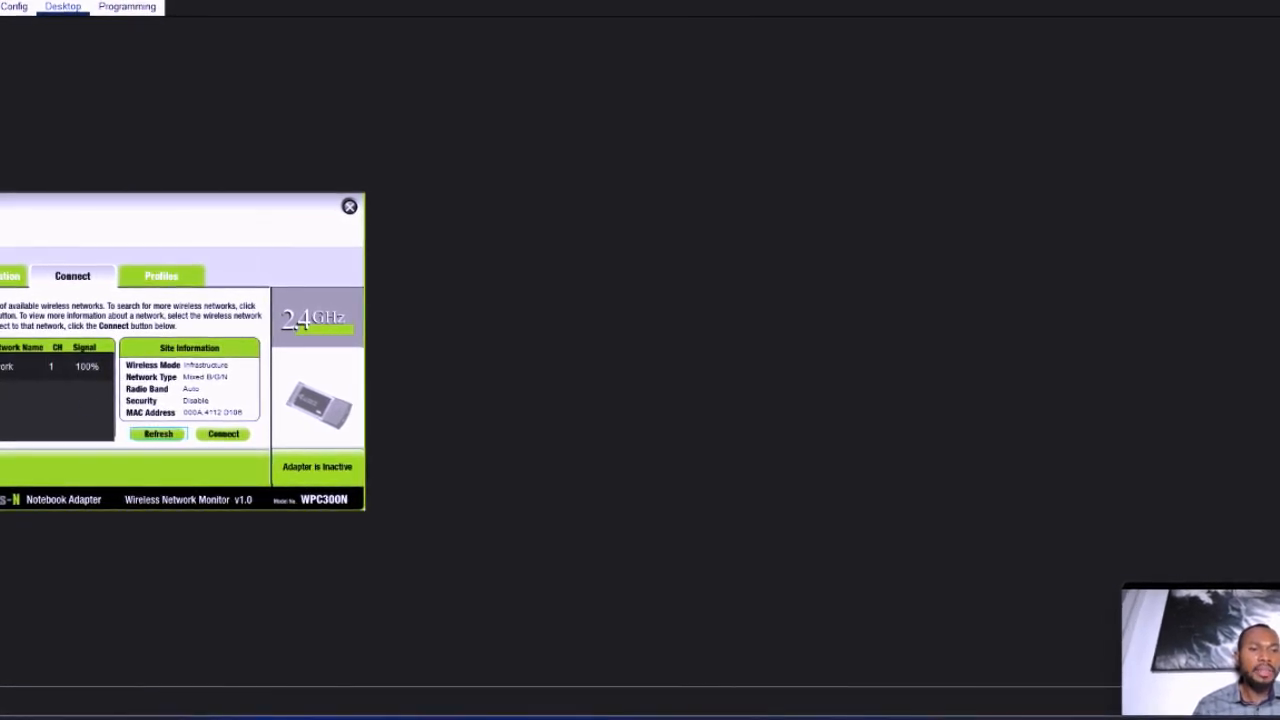
left_click(8, 367)
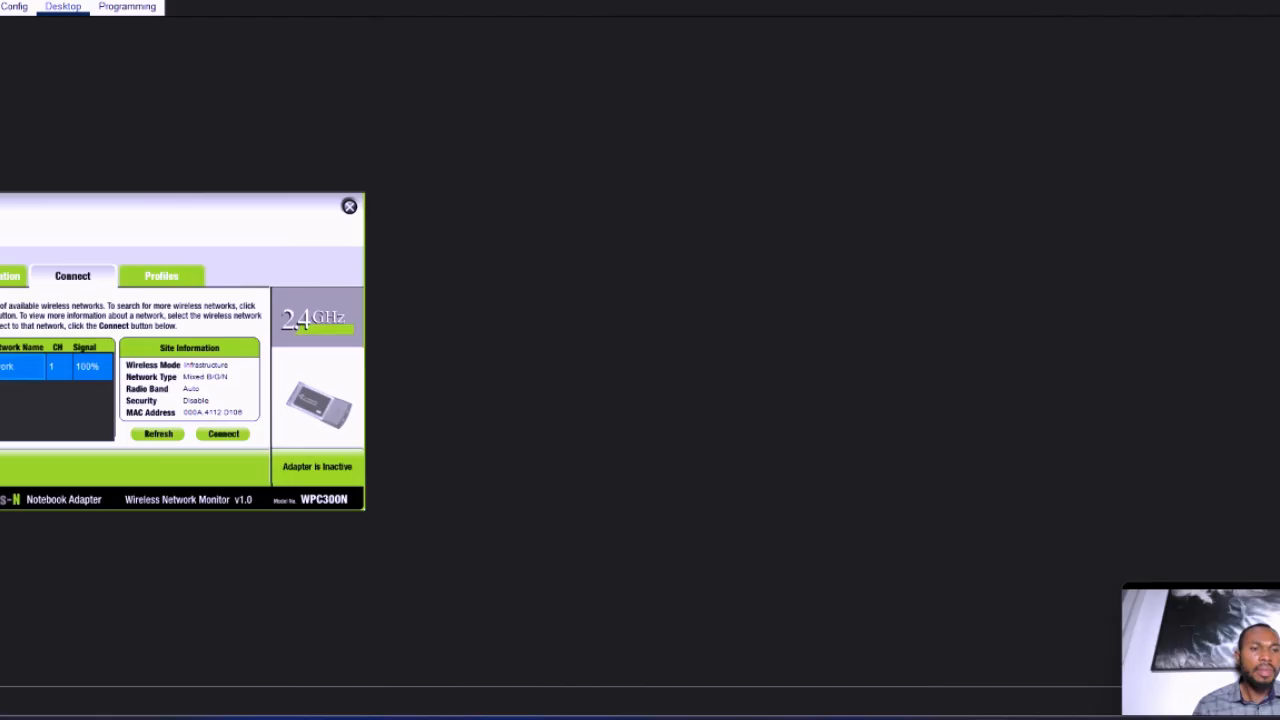
left_click(222, 435)
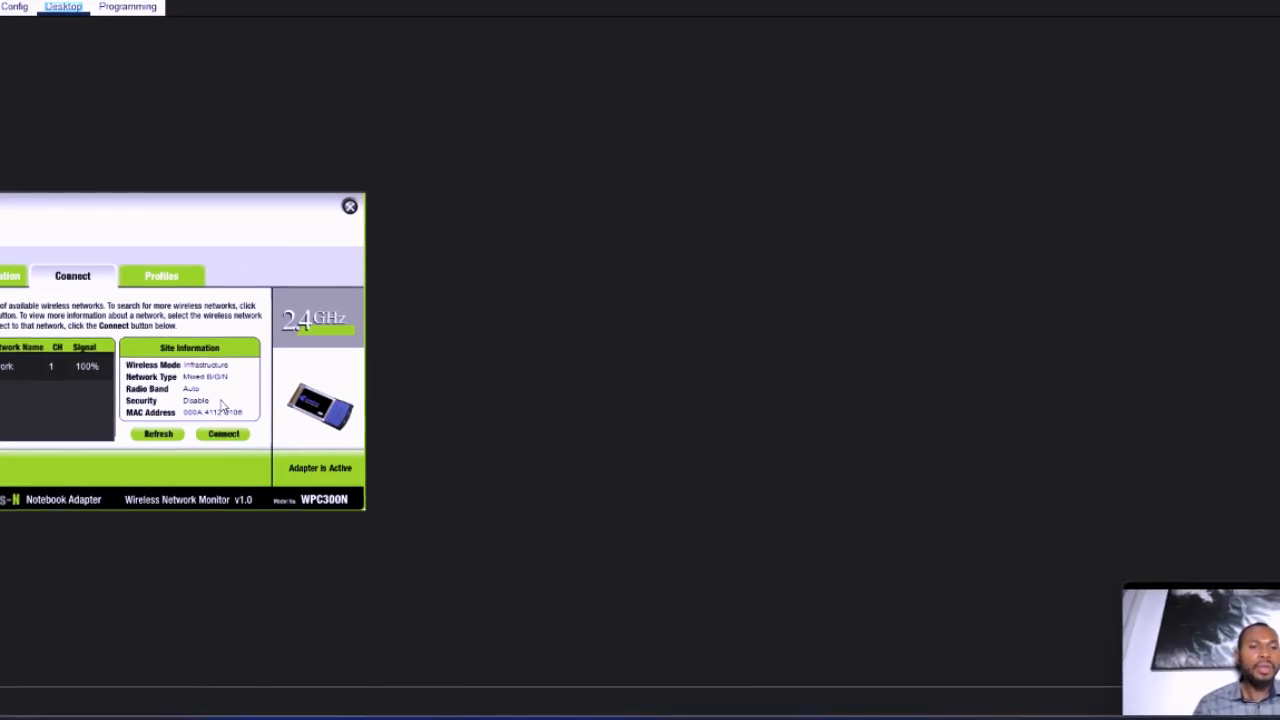
left_click(349, 208)
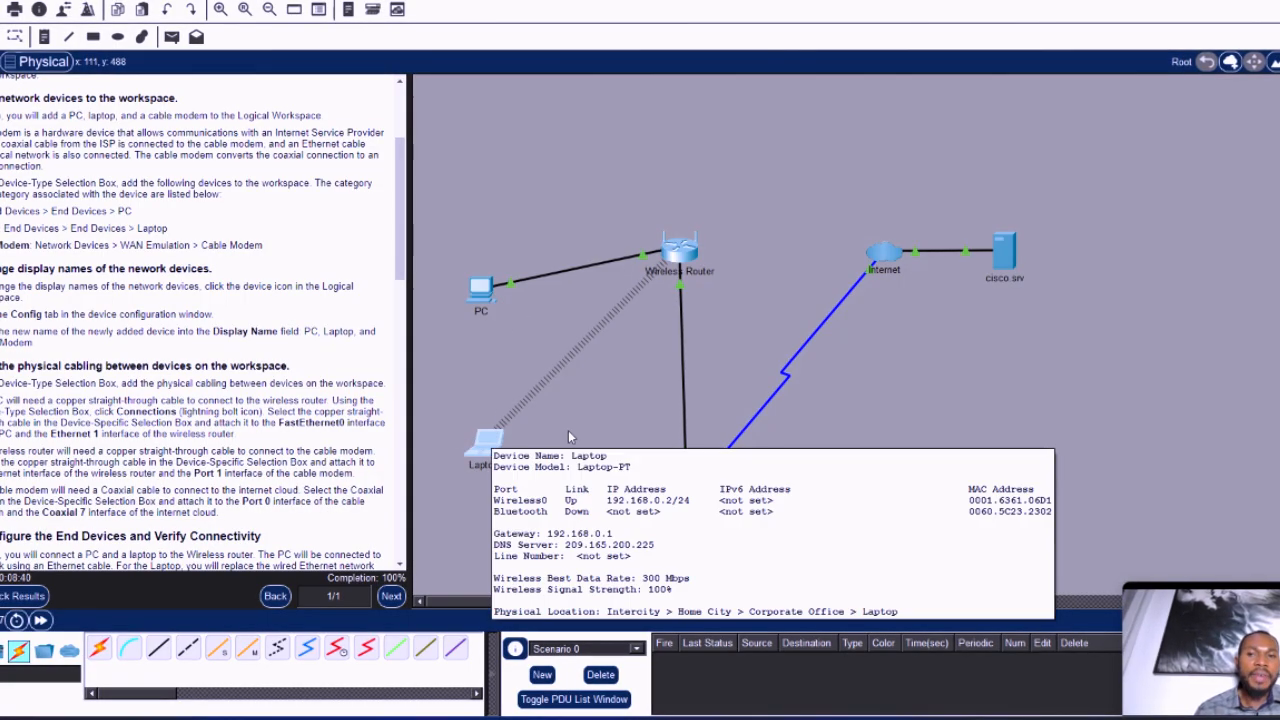
left_click(488, 446)
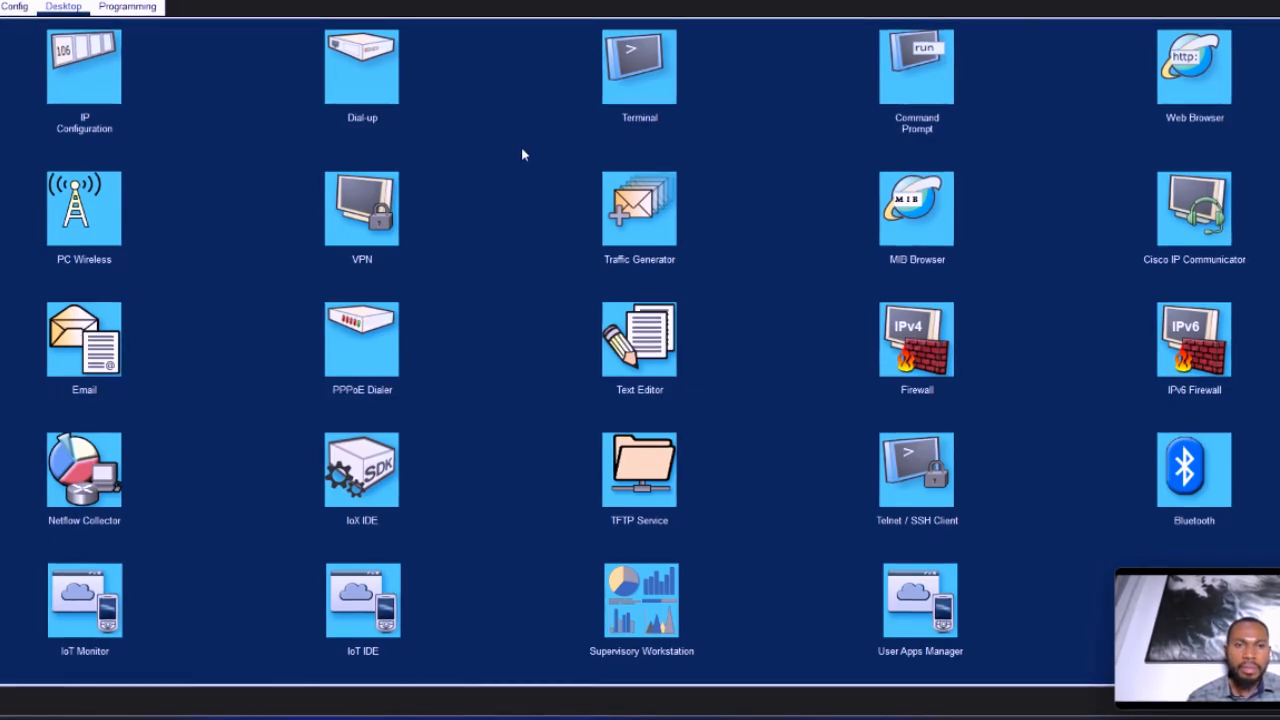
left_click(916, 210)
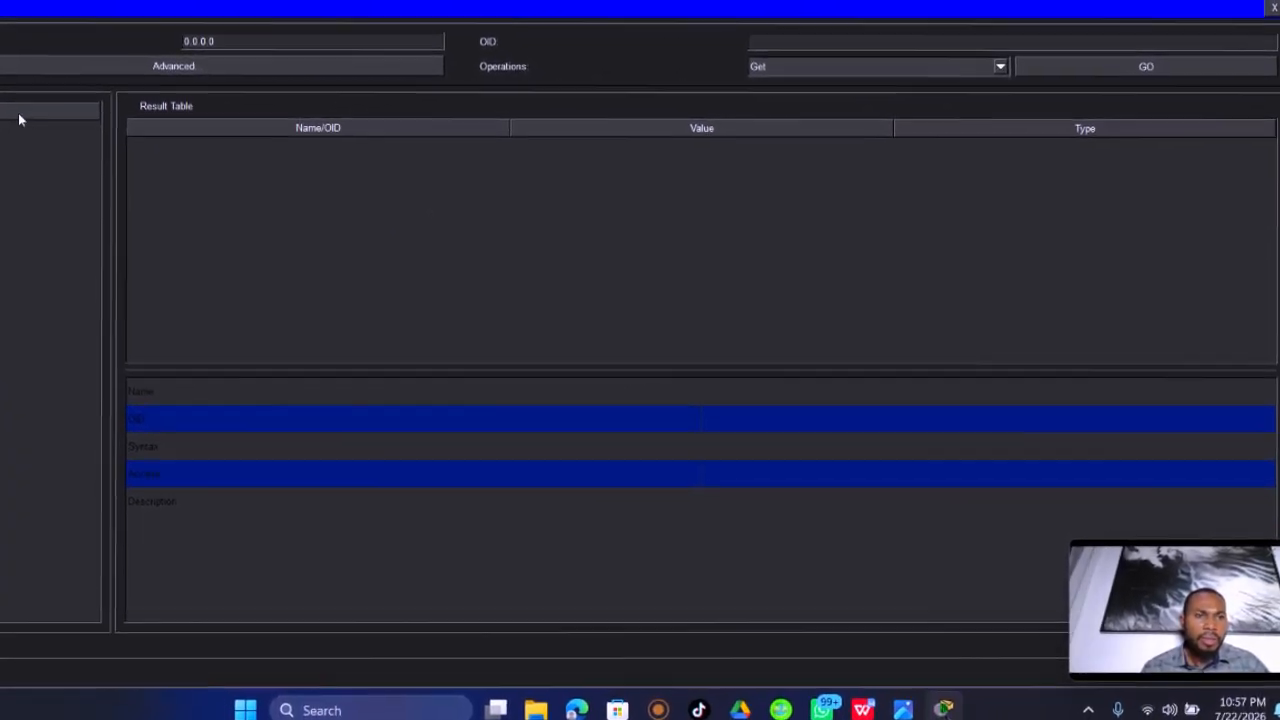
left_click(2, 123)
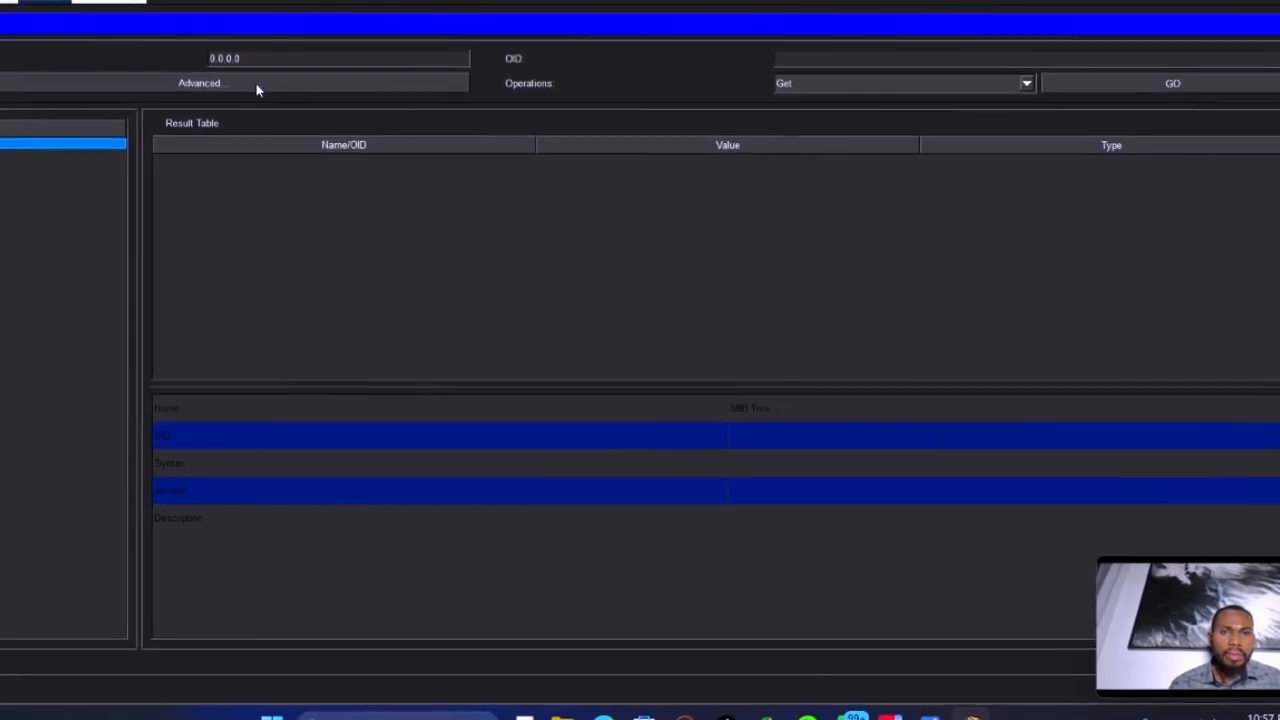
left_click(259, 84)
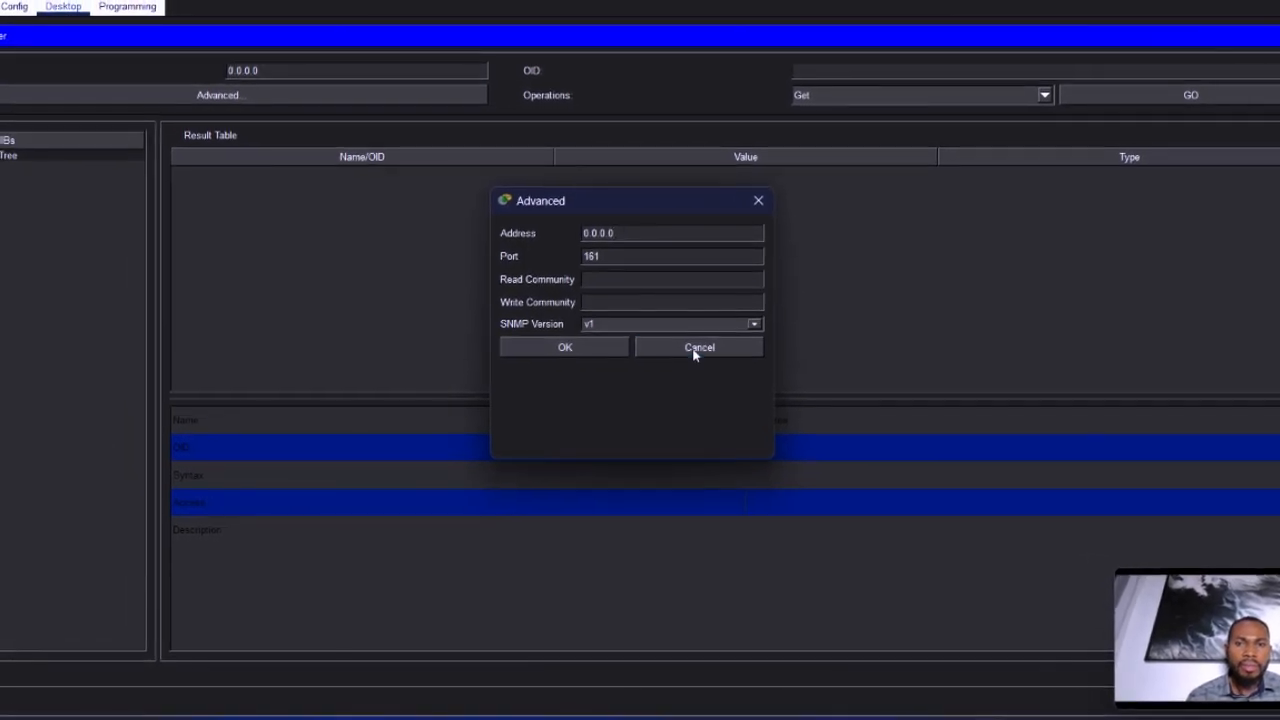
left_click(694, 348)
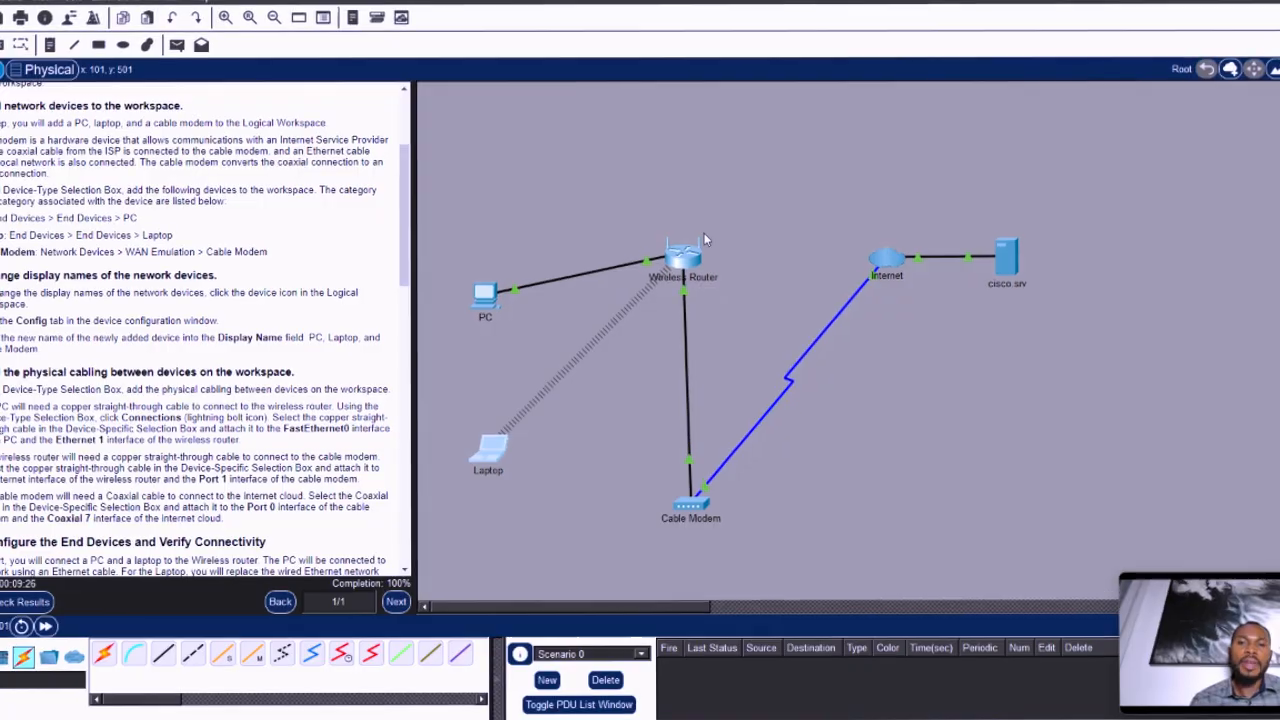
Step: Examine the wireless router's port status and IP addresses in the workspace
mouse_move(688, 247)
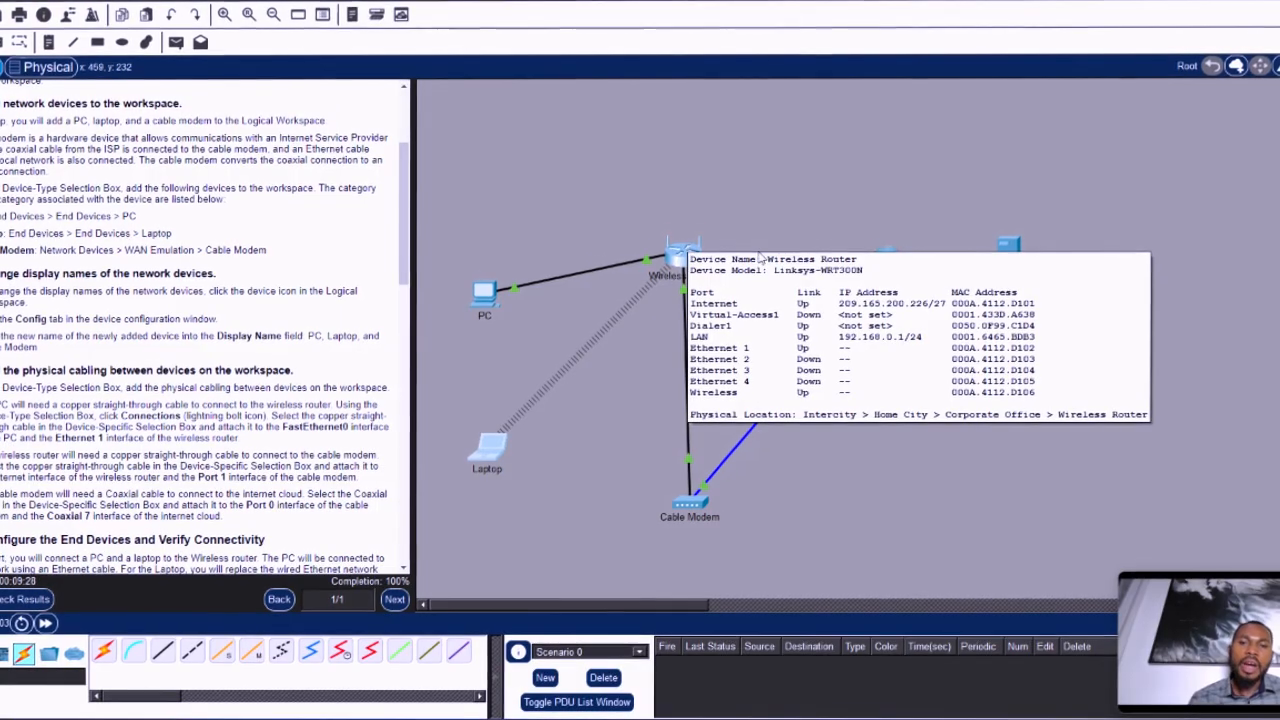